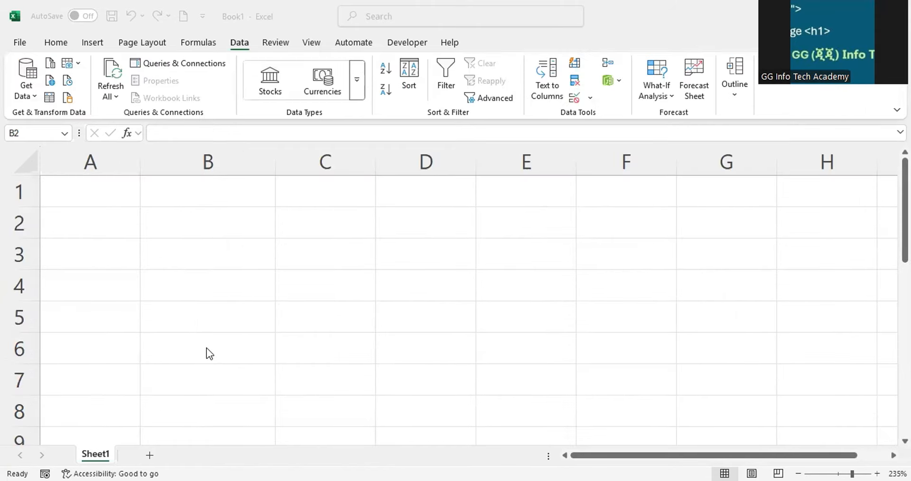
click(191, 221)
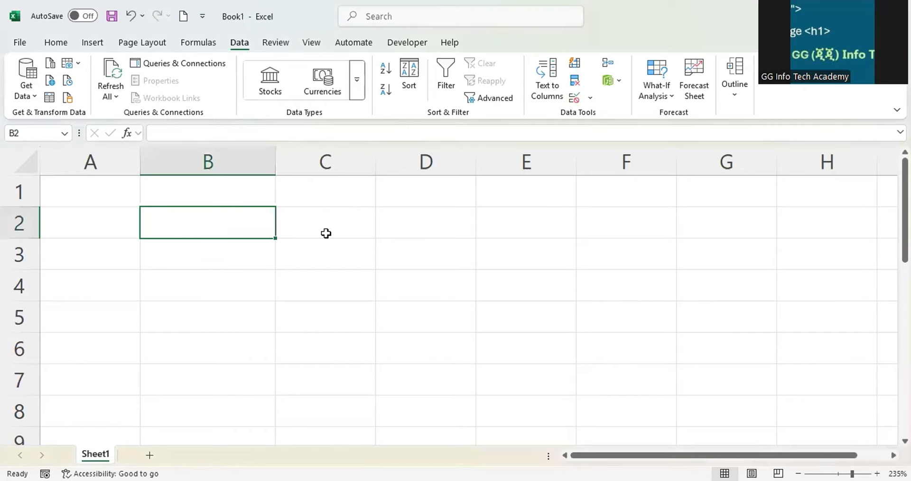
click(213, 275)
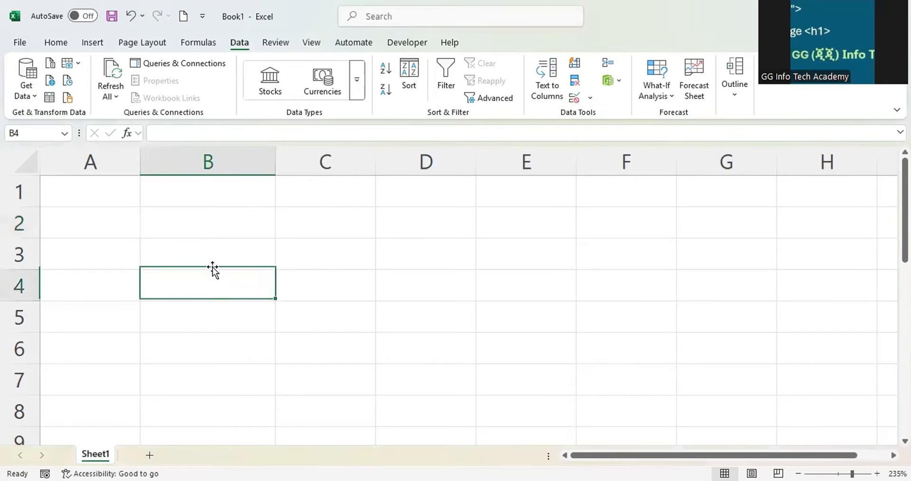
click(192, 258)
click(196, 226)
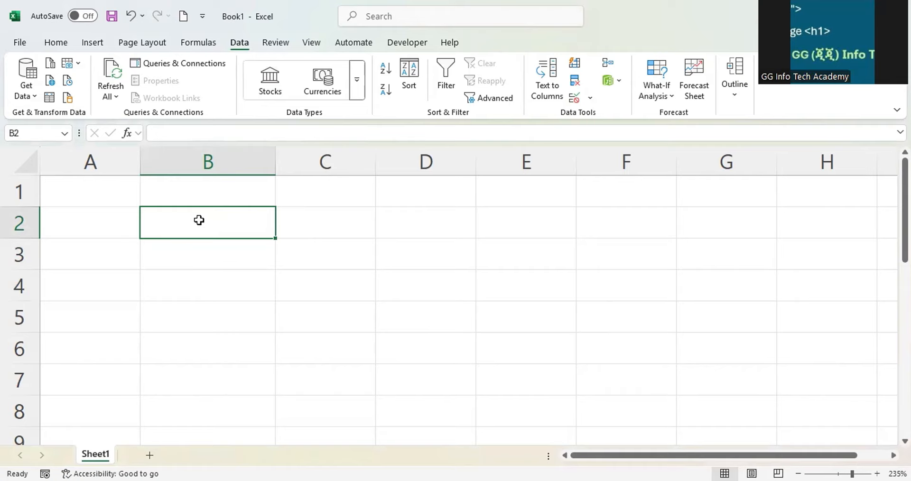
click(34, 132)
Start a data validation rule for cell B2 that allows only values from a list
click(193, 227)
click(592, 100)
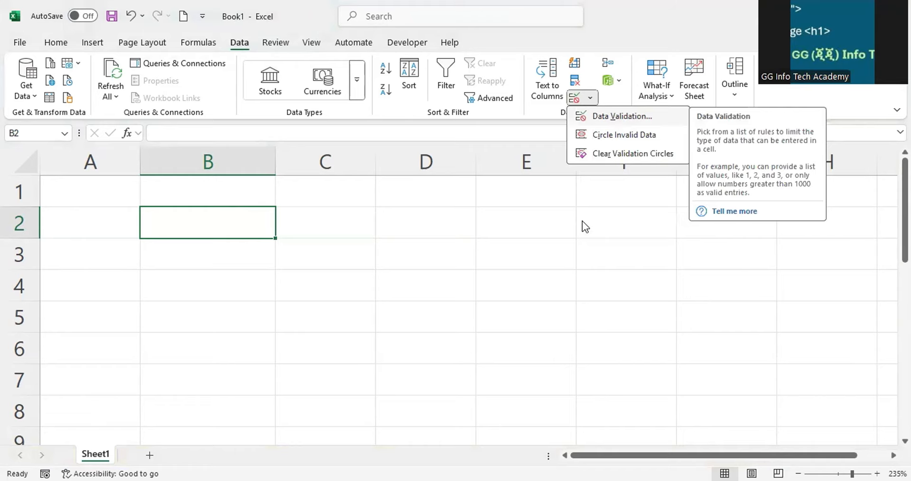
click(617, 117)
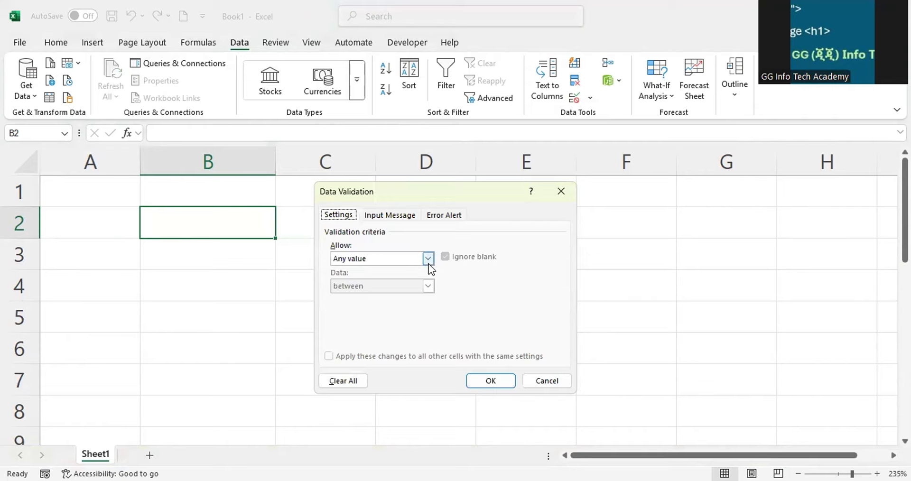
click(430, 261)
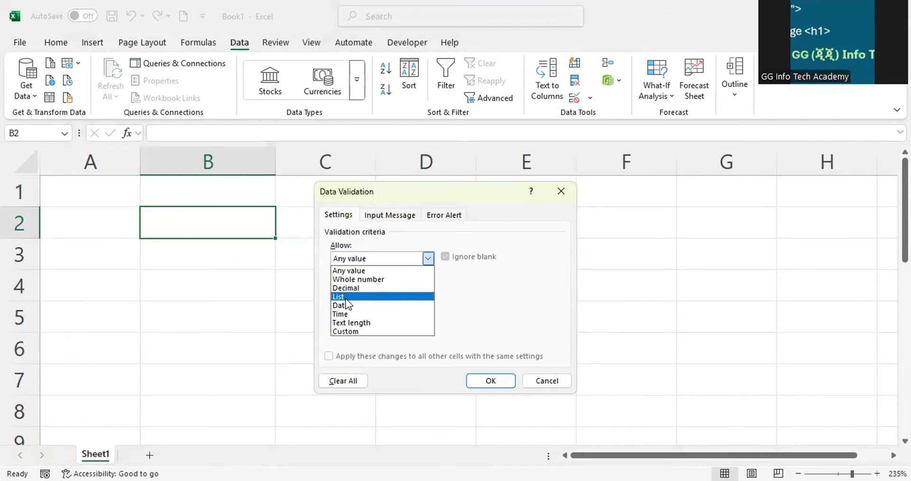
click(349, 297)
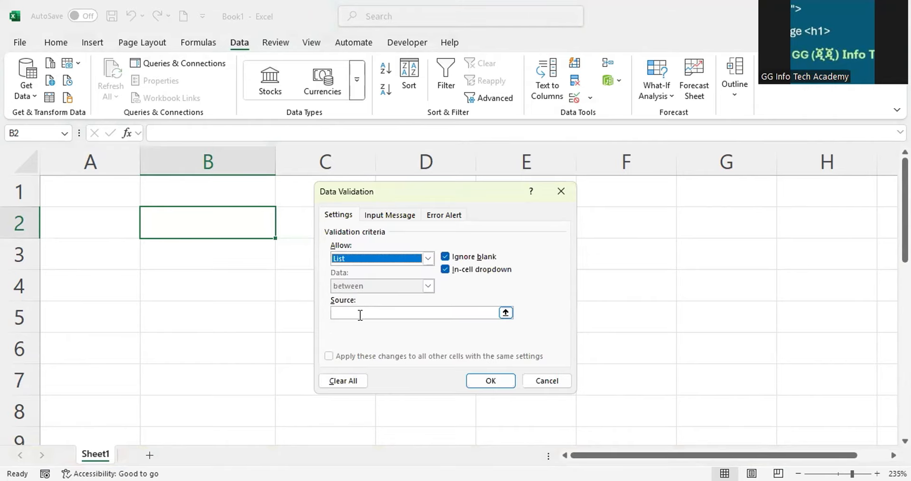
Paste the comma-separated month names January through December as the list source and apply the validation to B2
click(340, 313)
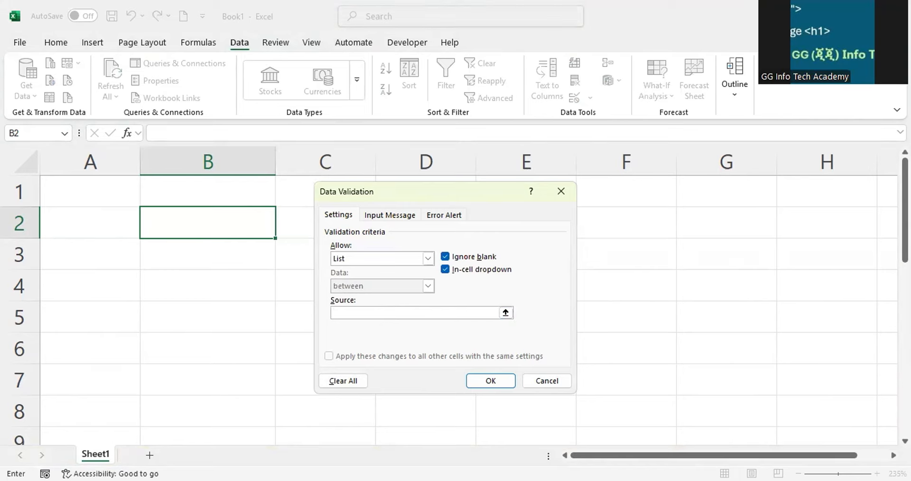
key(alt+Tab)
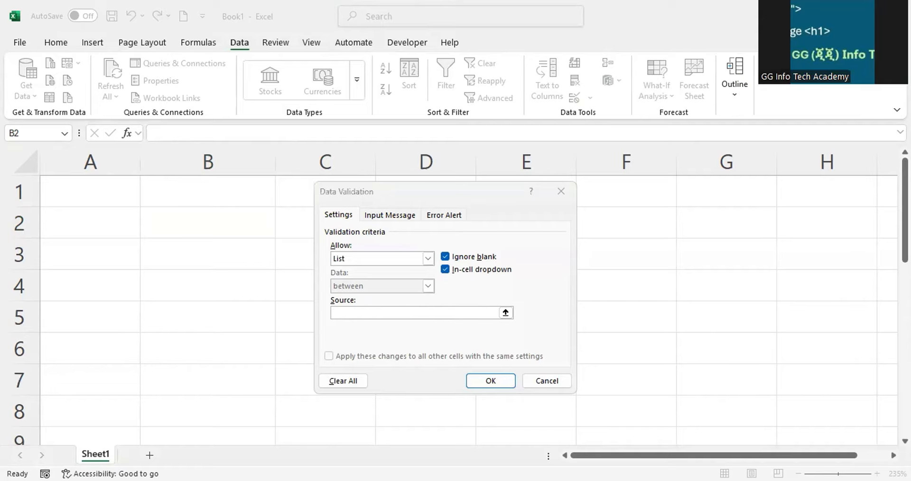
right_click(357, 314)
click(391, 355)
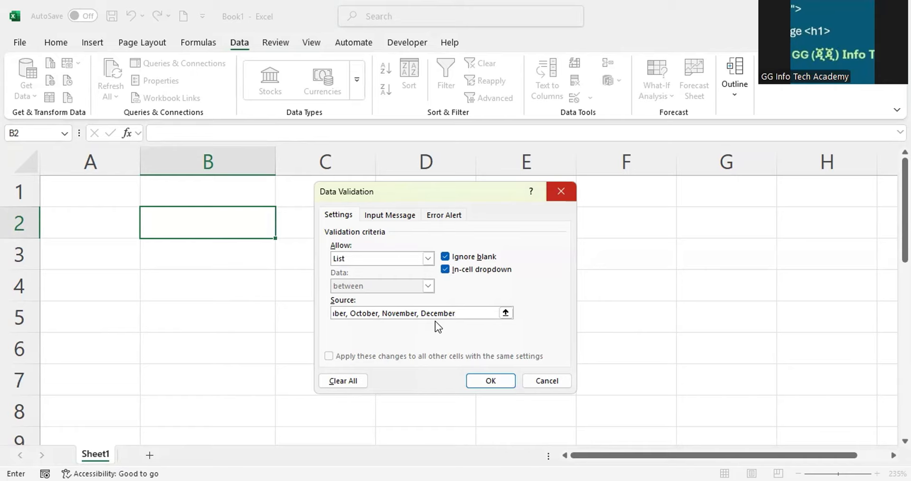
click(492, 381)
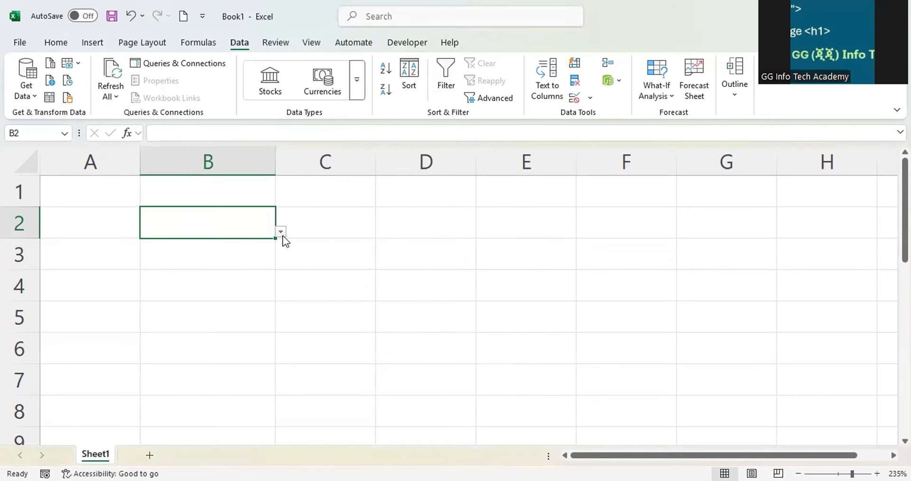
Check the month choices offered by the drop-down list in cell B2
click(280, 233)
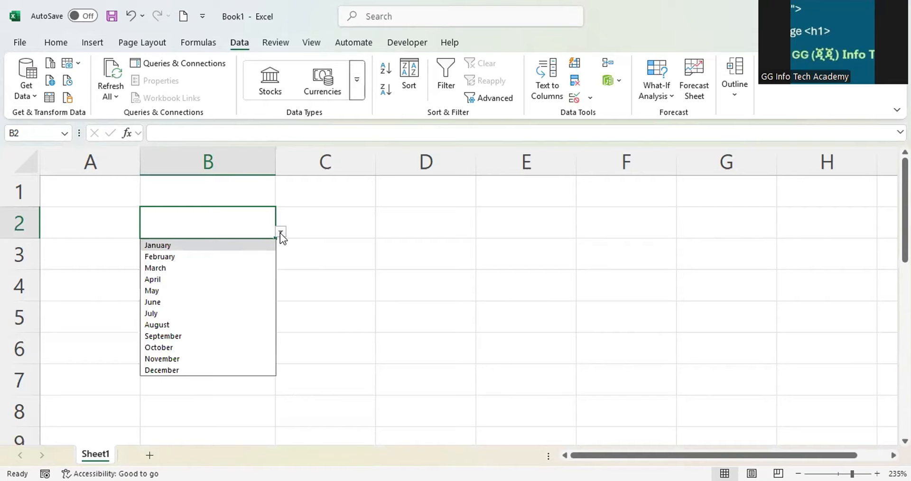
click(311, 221)
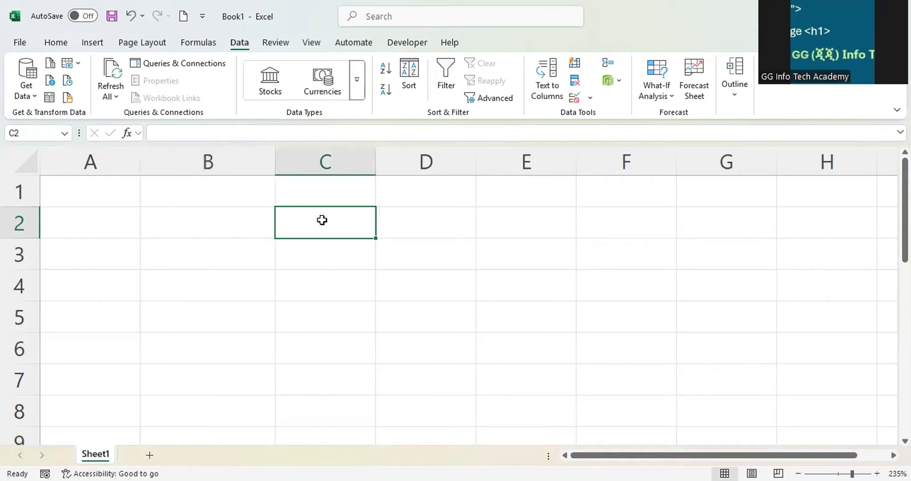
key(Left)
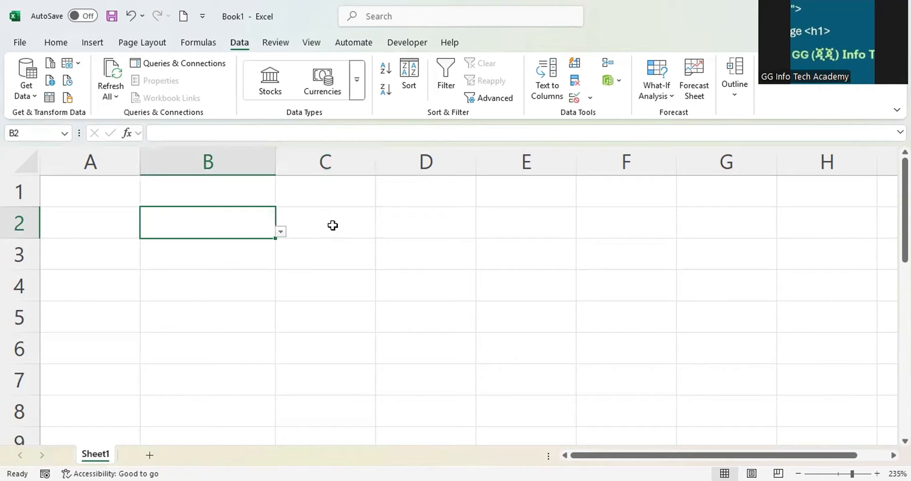
Enter the heading "Month" in cell B1 and the heading "Year" in cell C1
click(223, 191)
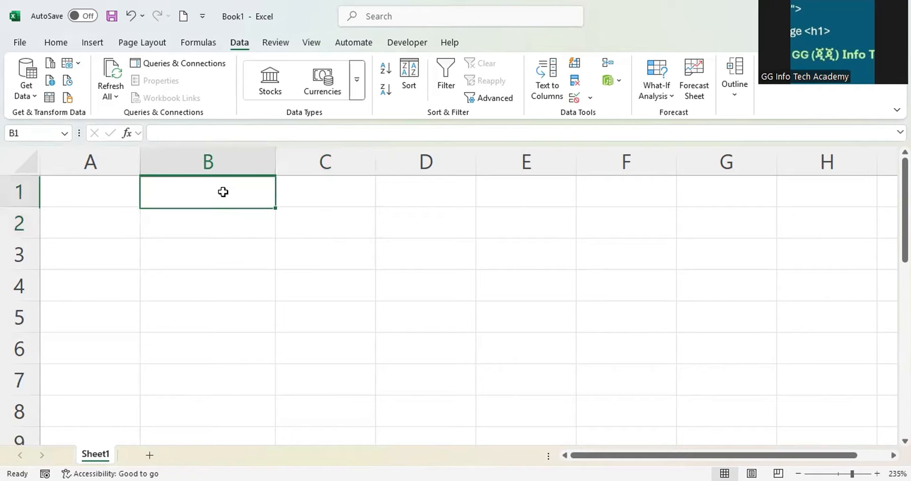
text(Month)
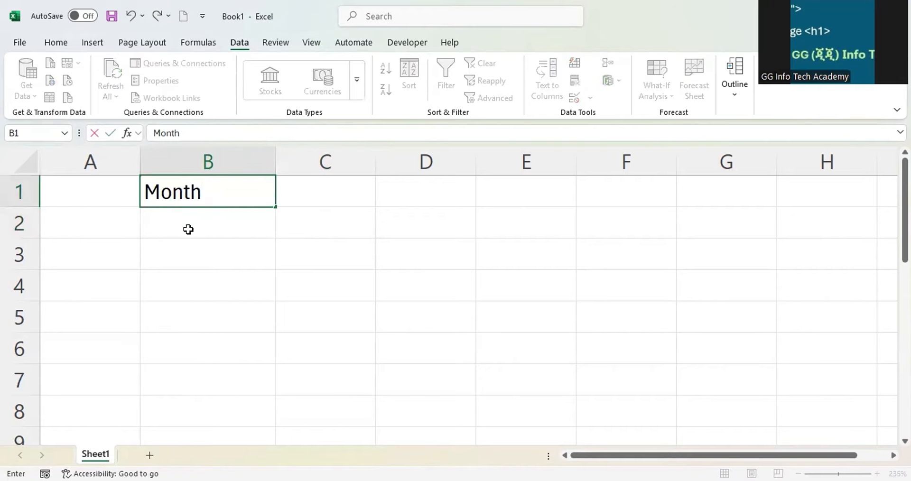
key(Return)
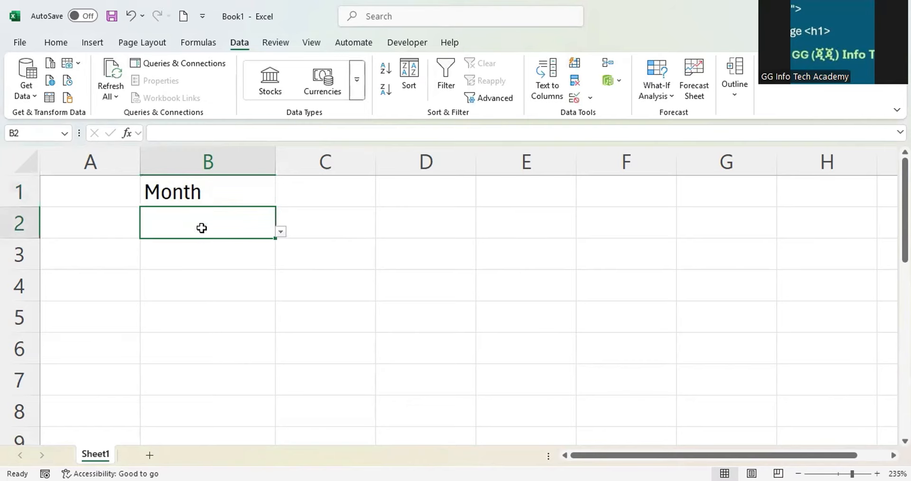
click(280, 231)
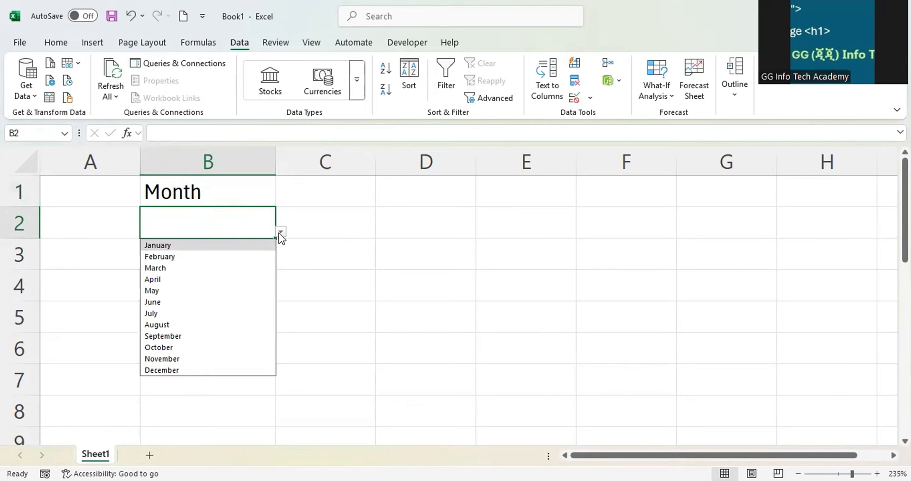
click(321, 194)
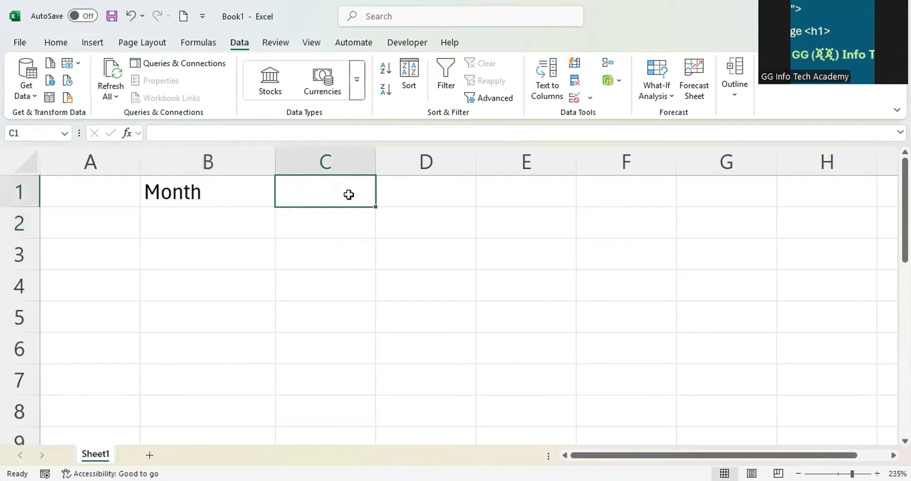
text(Year)
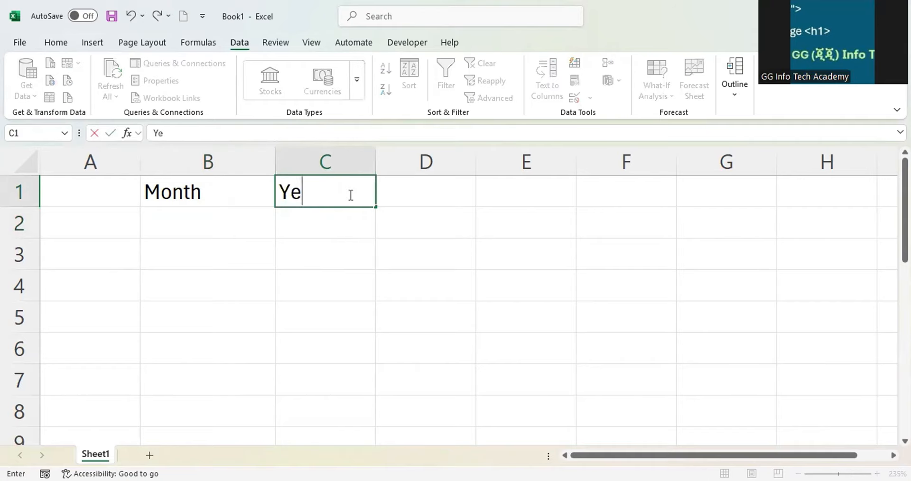
click(342, 232)
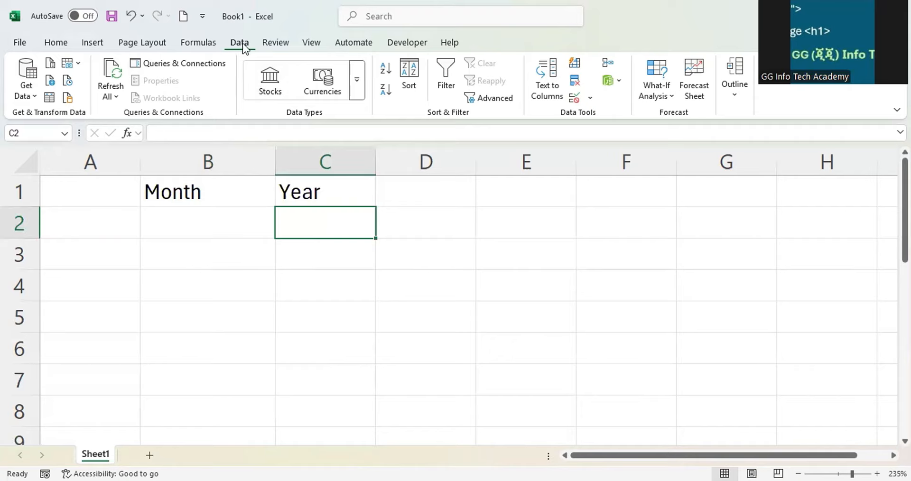
Start a data validation rule for cell C2 that allows only values from a list
click(590, 97)
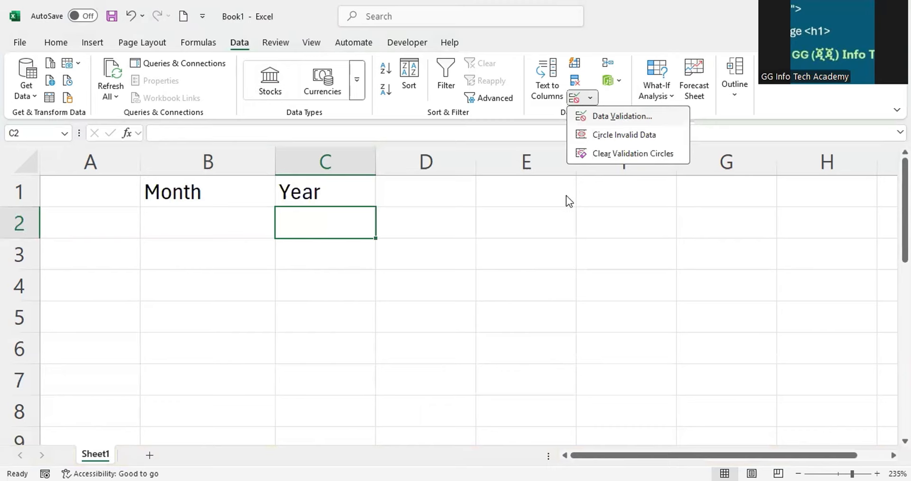
key(v)
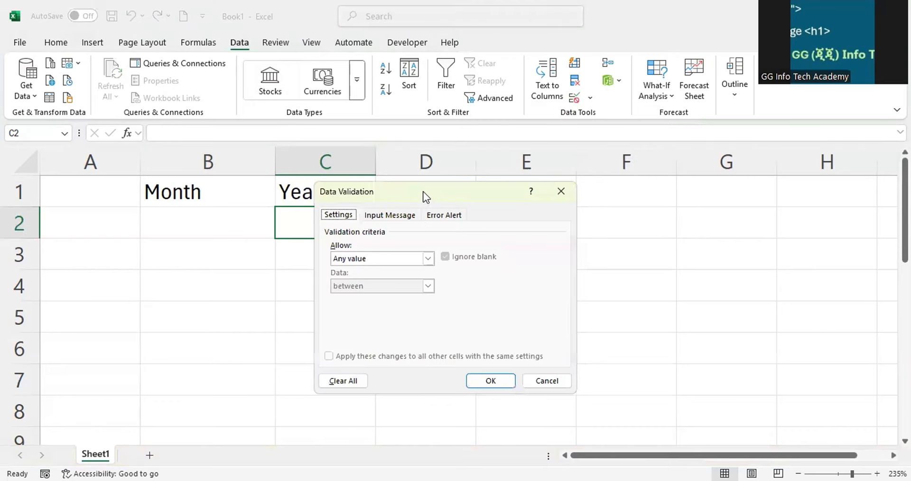
drag(425, 195, 504, 199)
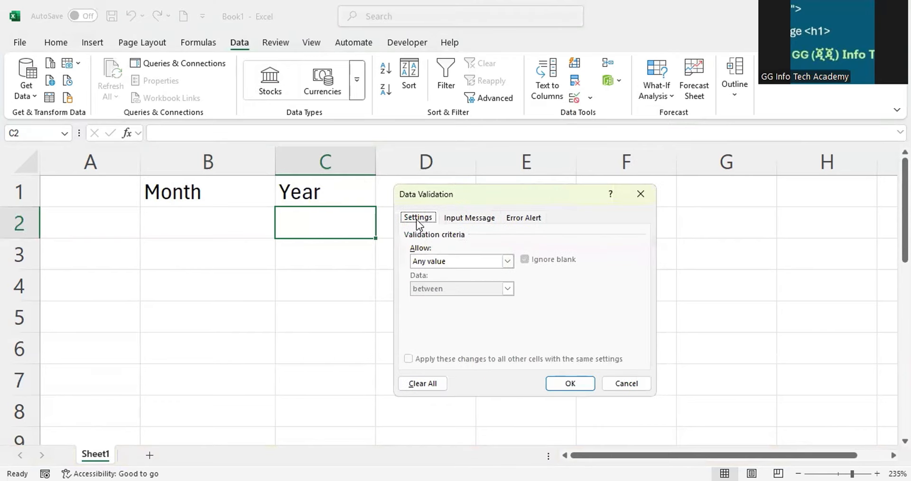
click(508, 261)
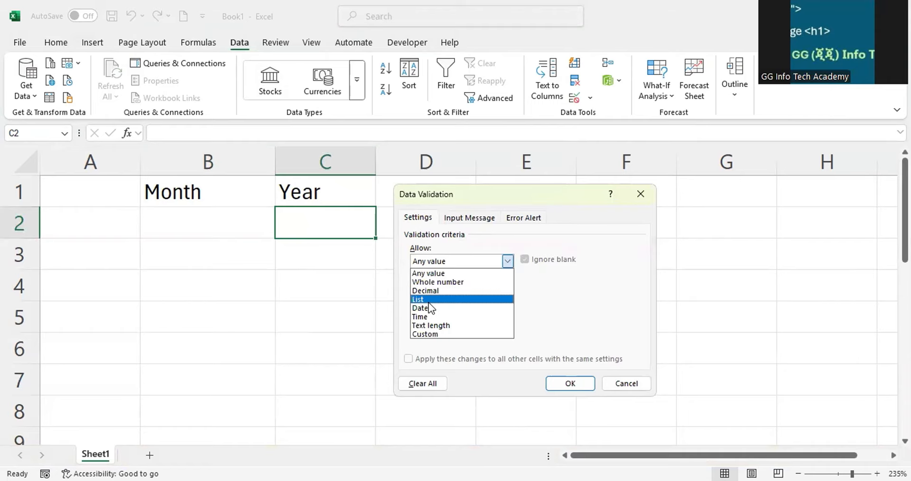
click(429, 302)
Enter 2025,2026,2027,2027,2028,2029,2030 as the source of the year list for C2
click(439, 316)
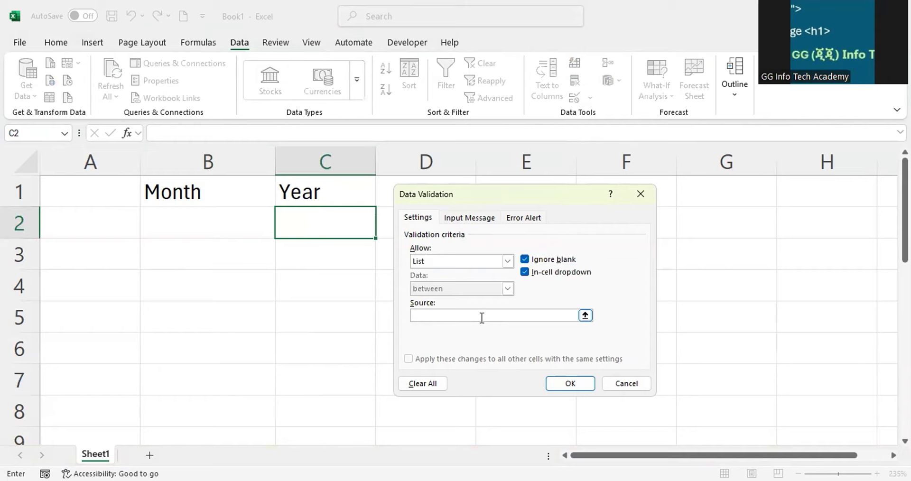
text(2025)
text(,202)
text(6)
text(,2027)
text(,2028)
text(,202)
text(8)
text(,202)
text(9)
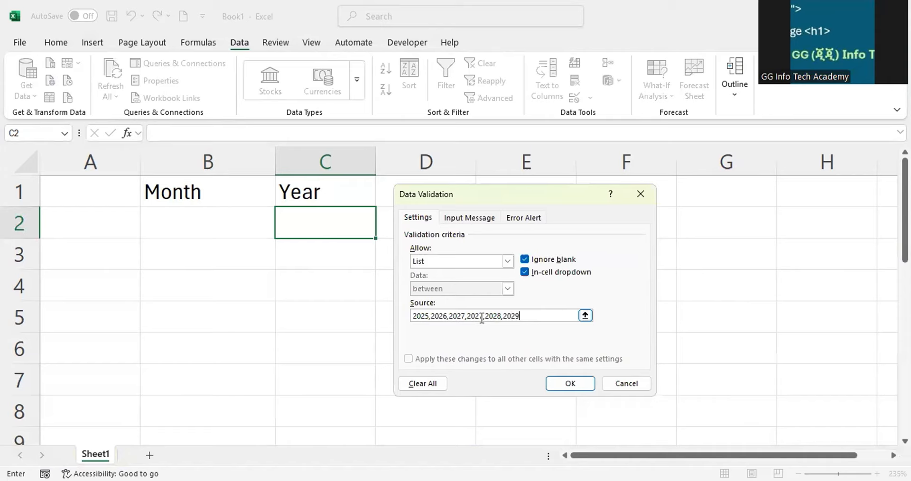
text(,2030)
Remove the duplicate 2027 from the list source and apply the validation to C2
click(484, 317)
key(BackSpace)
key(BackSpace)
key(BackSpace)
key(BackSpace)
key(BackSpace)
click(568, 381)
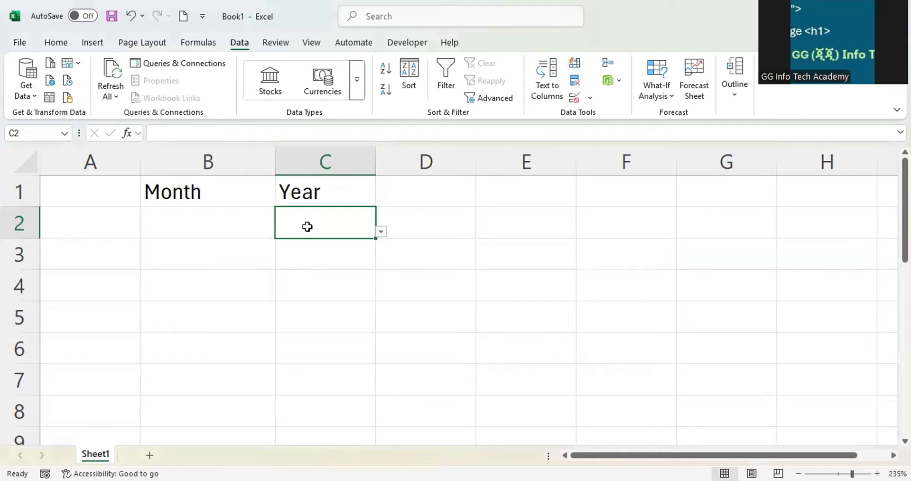
Check the year choices offered by the drop-down list in cell C2
click(381, 233)
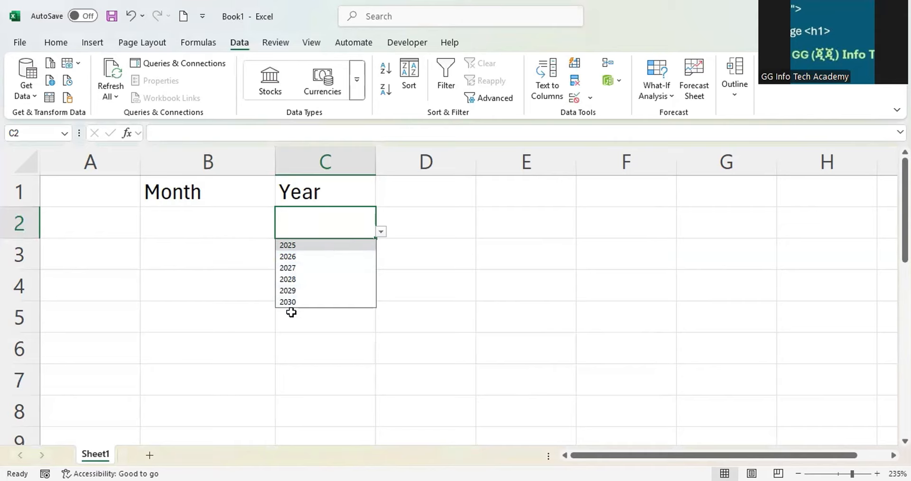
click(305, 225)
click(235, 230)
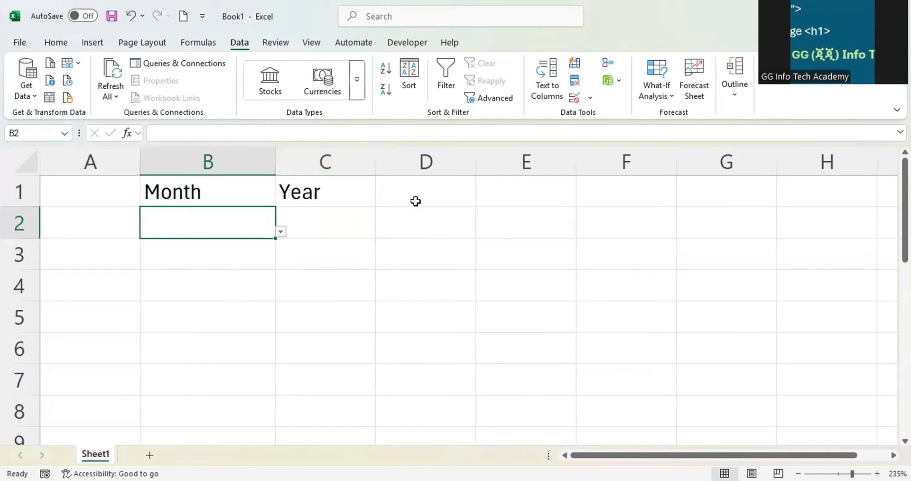
key(Right)
key(Right)
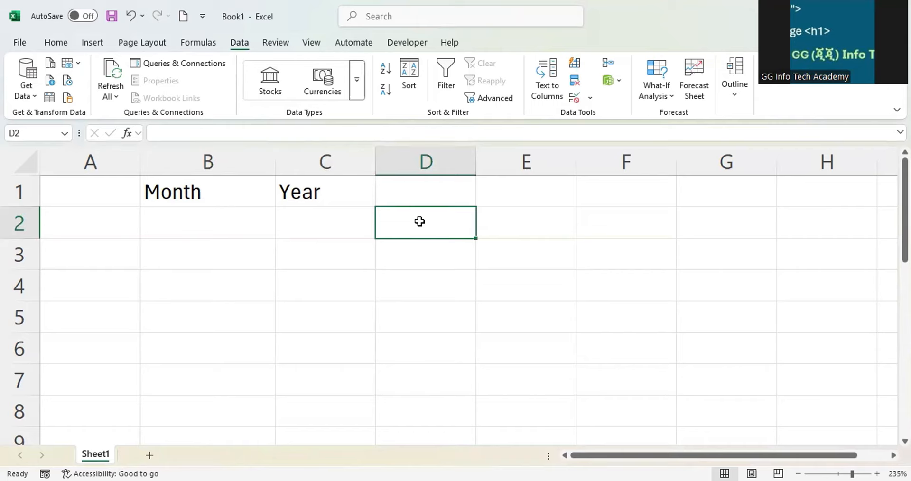
click(297, 221)
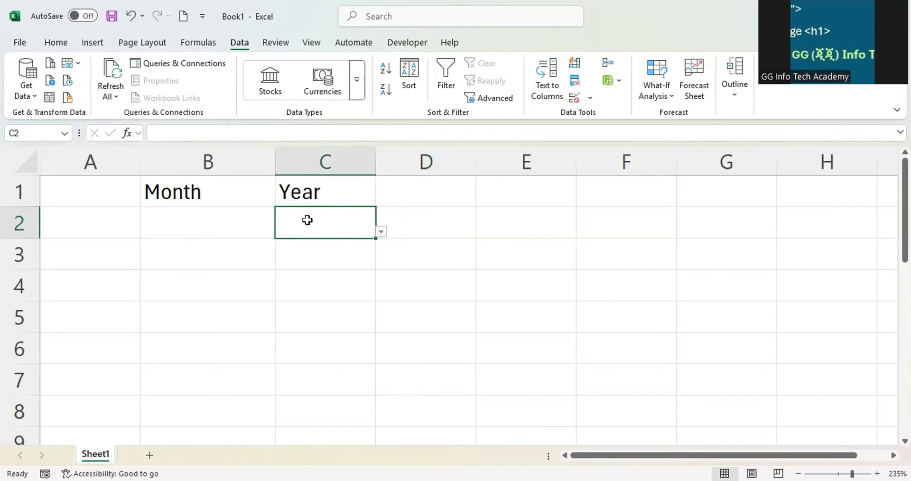
Choose January from the month drop-down list in cell B2
click(193, 229)
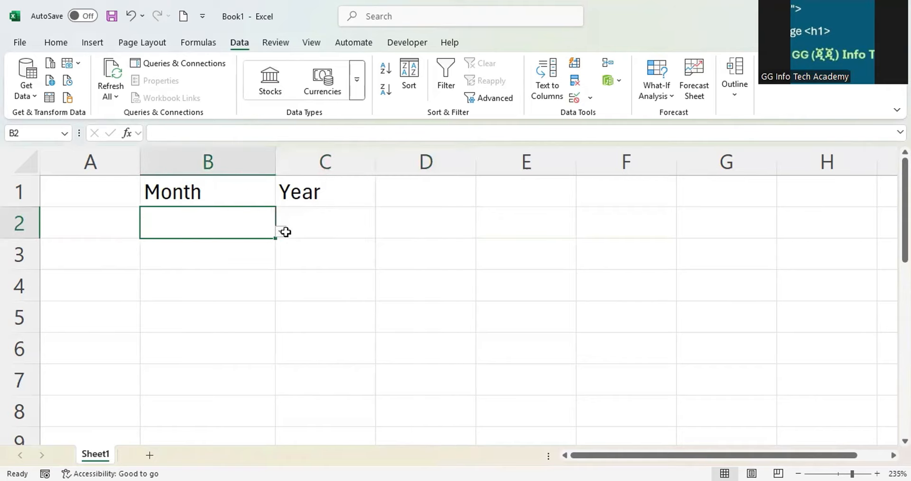
click(281, 232)
click(171, 246)
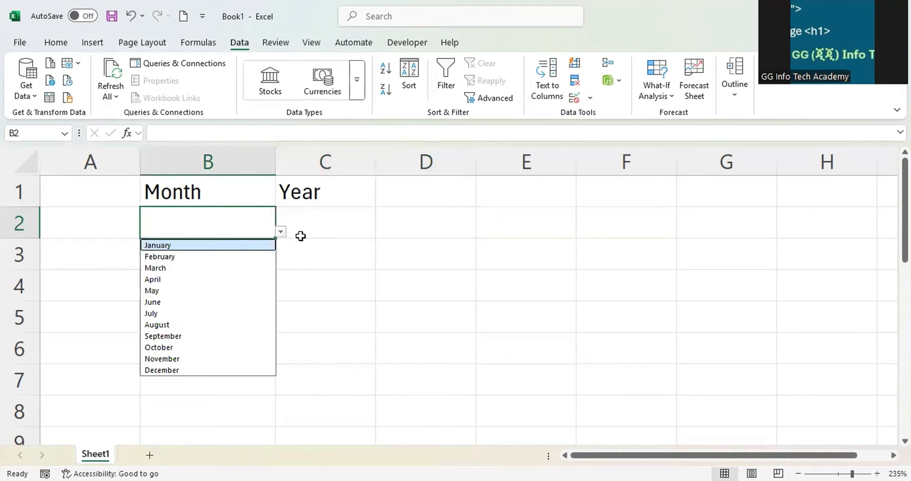
Choose 2025 from the year drop-down list in cell C2
click(299, 237)
click(382, 232)
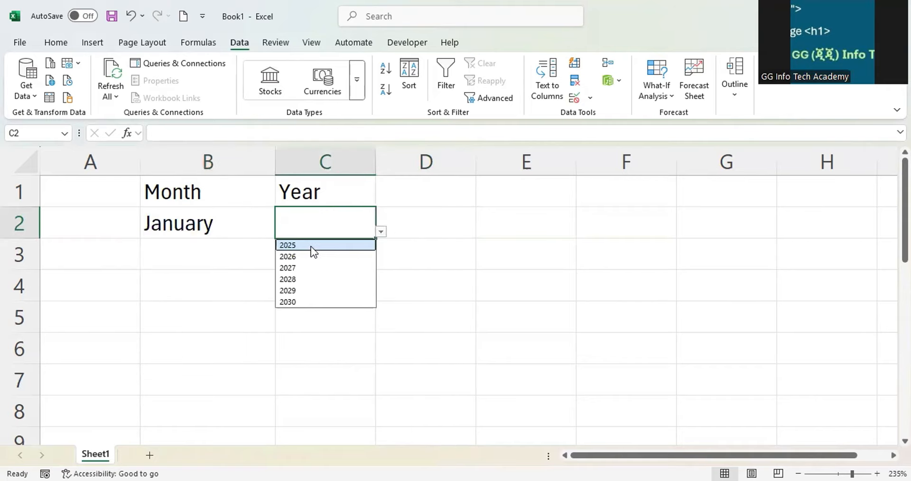
click(311, 247)
Start a DATE formula in cell D2 that takes C2 as its year argument
click(424, 229)
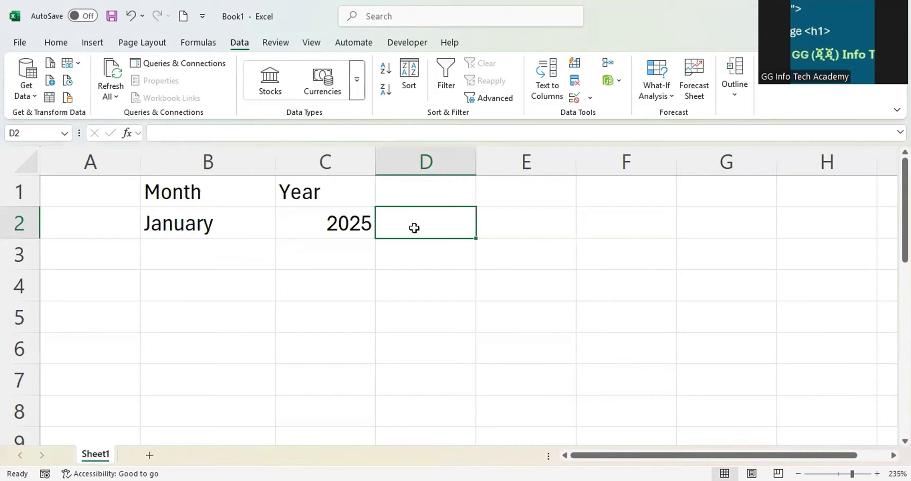
click(14, 134)
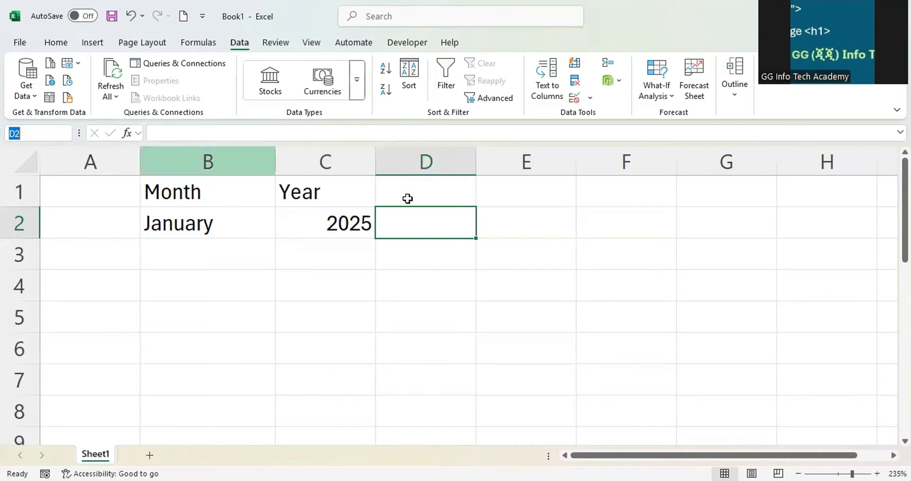
click(425, 225)
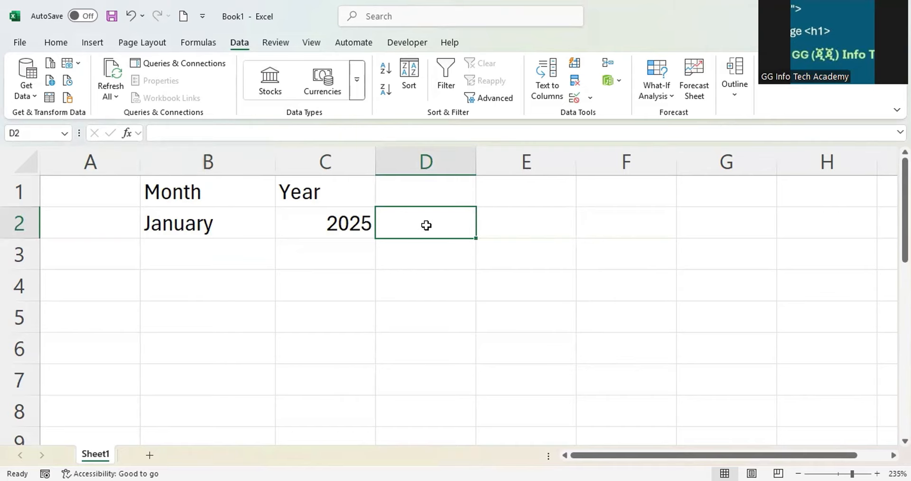
click(165, 133)
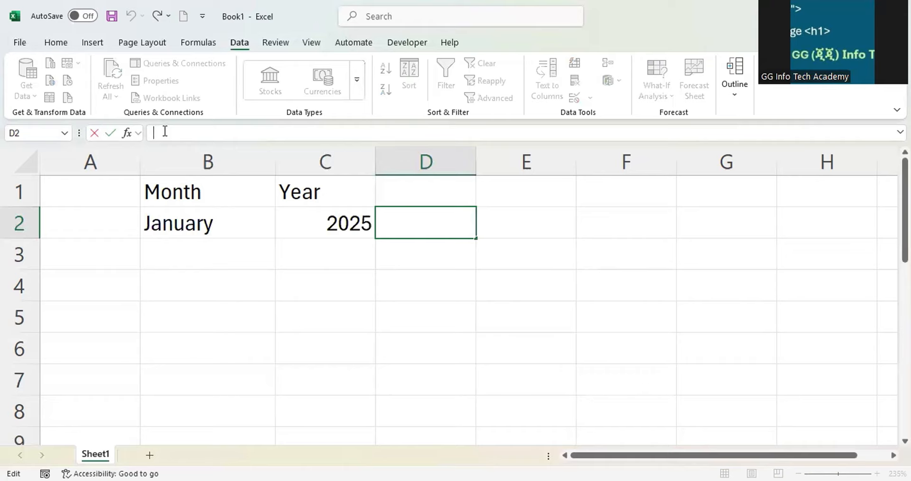
text(=Date)
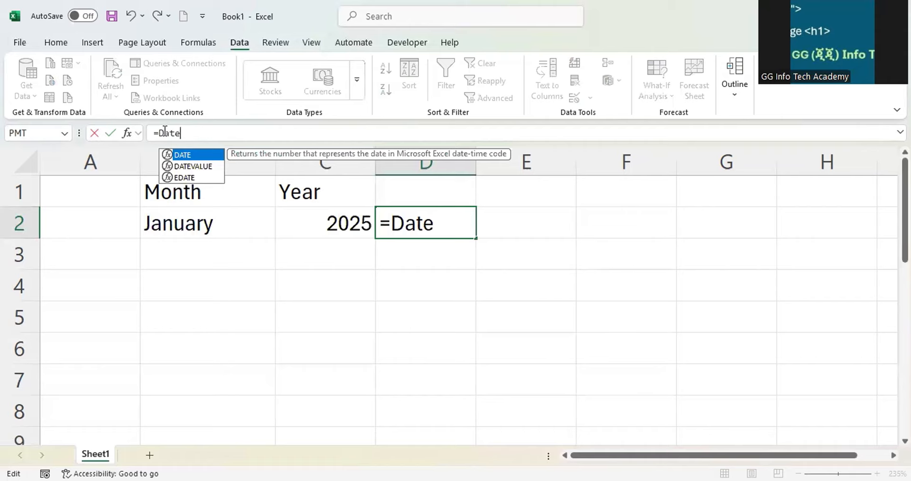
key(Tab)
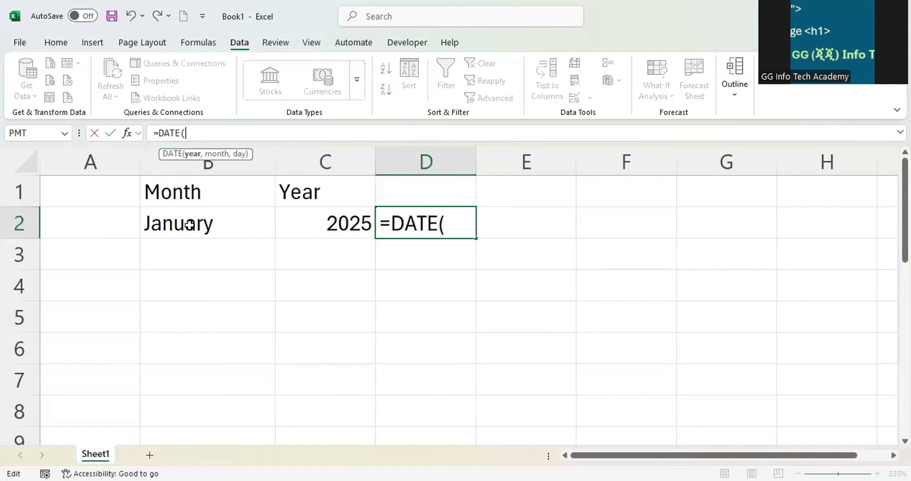
click(323, 232)
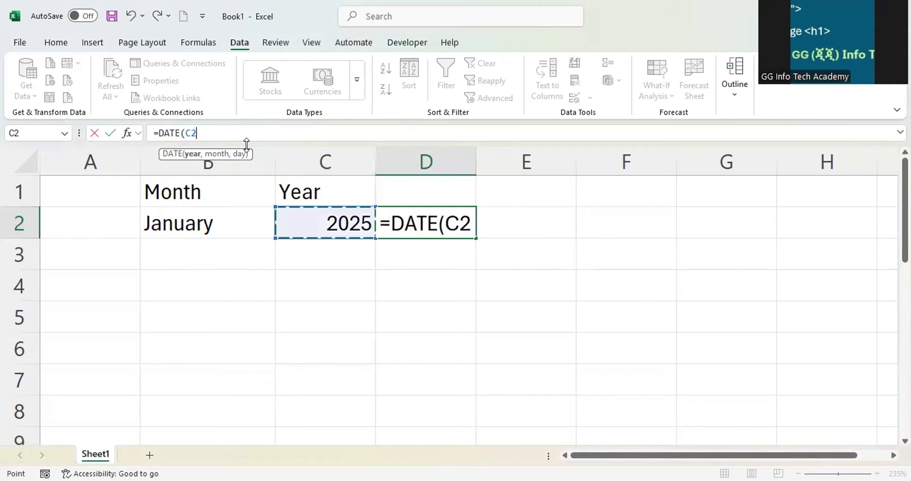
text(, )
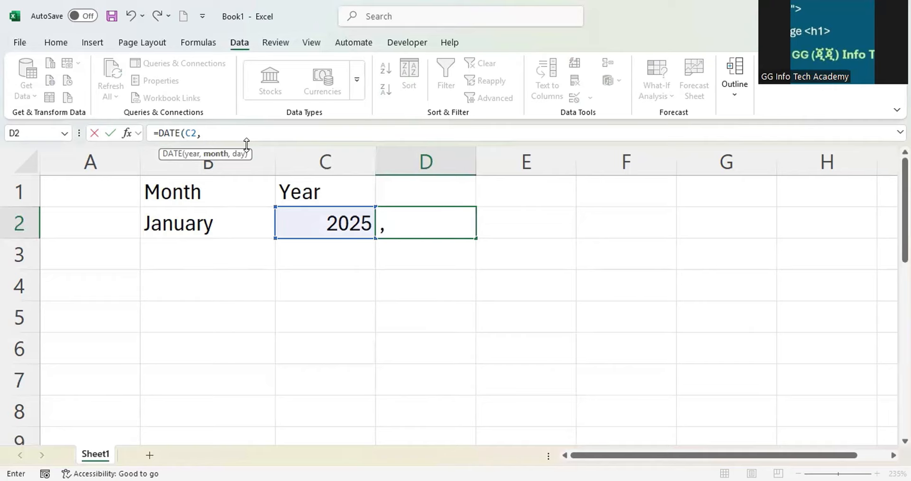
Nest a MATCH function as the DATE formula's month argument, with B2 as the lookup value
text(M)
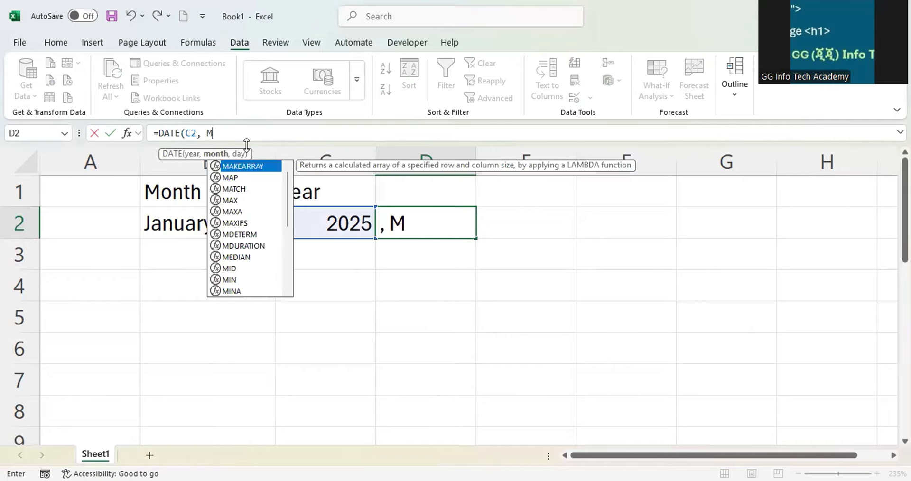
text(ATCH()
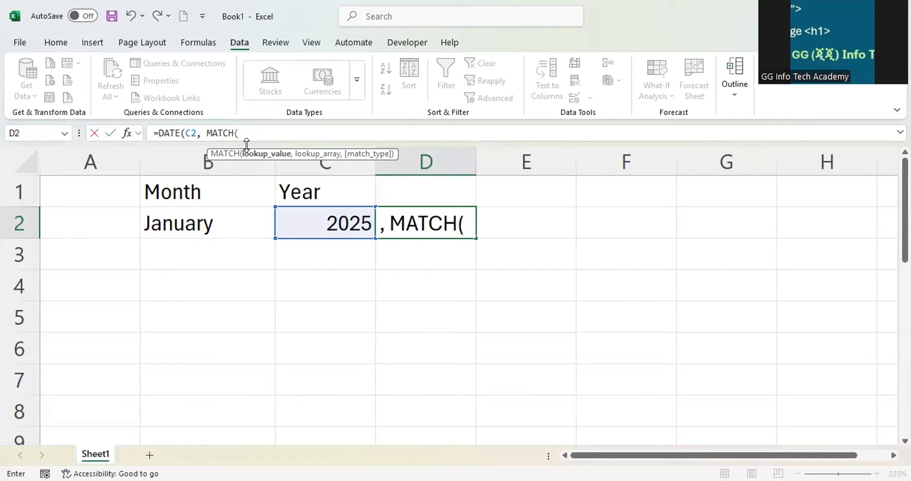
click(195, 228)
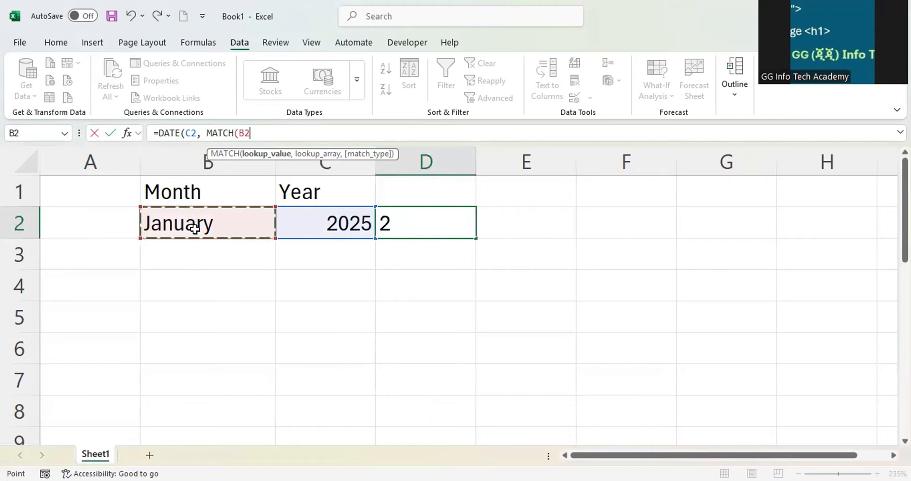
text(, )
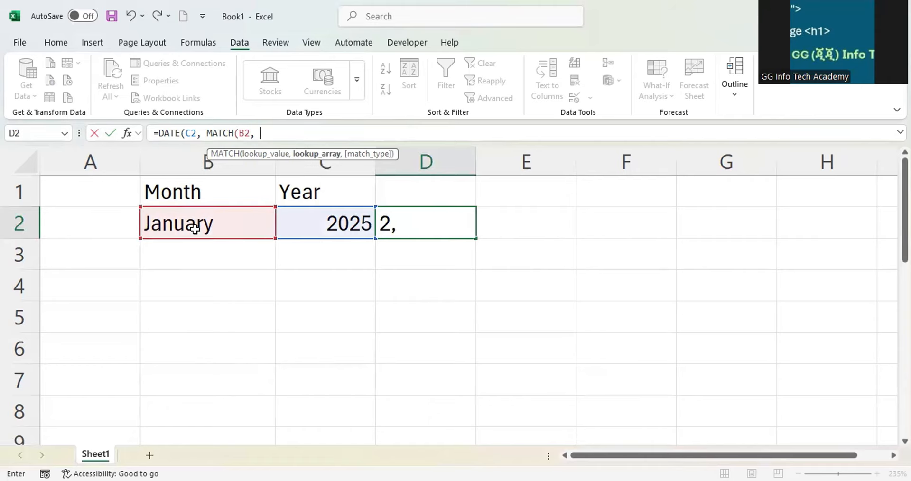
Open an array constant in braces as the MATCH lookup array, with "January" as its first item
text({")
text(JANU)
key(BackSpace)
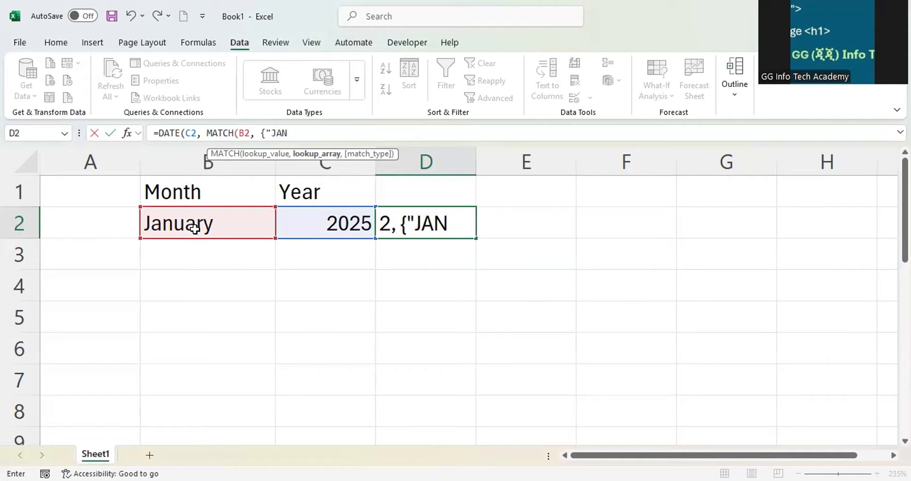
key(BackSpace)
key(BackSpace)
text(anua)
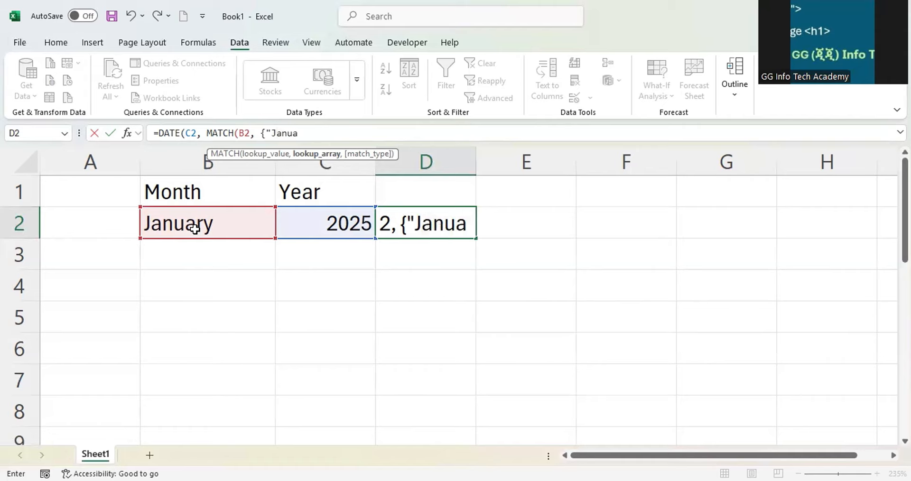
text(ry")
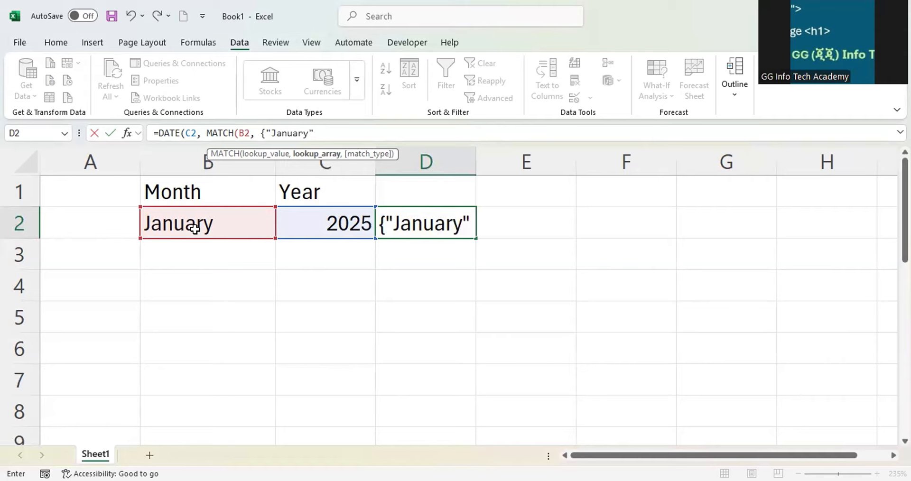
text(,)
text("f)
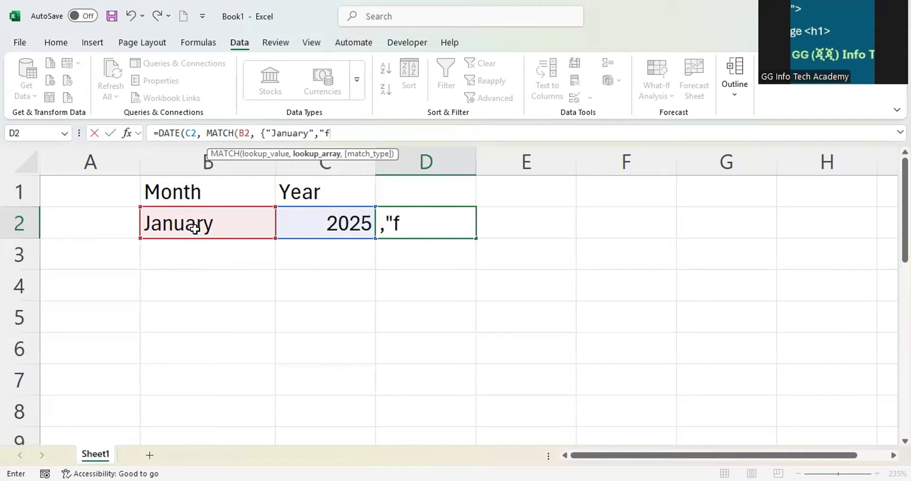
text(EBRUARY)
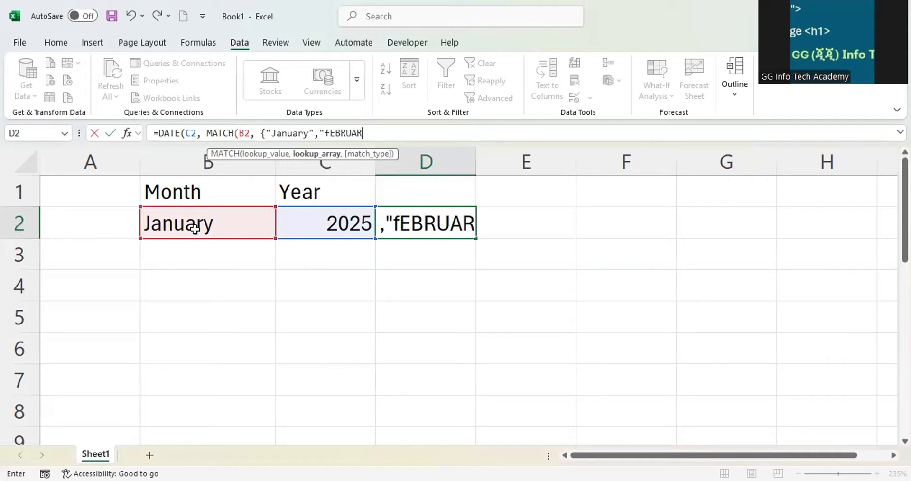
key(BackSpace)
key(BackSpace)
key(BackSpace)
key(BackSpace)
key(BackSpace)
key(BackSpace)
key(BackSpace)
key(BackSpace)
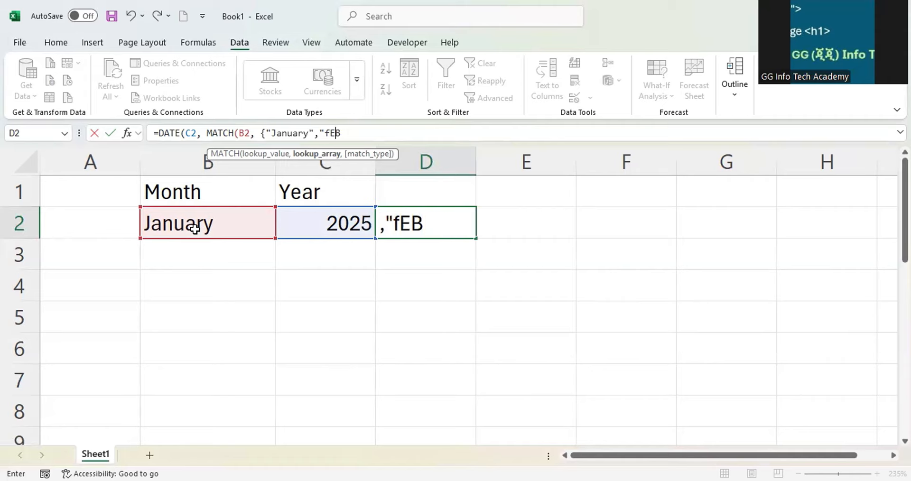
key(BackSpace)
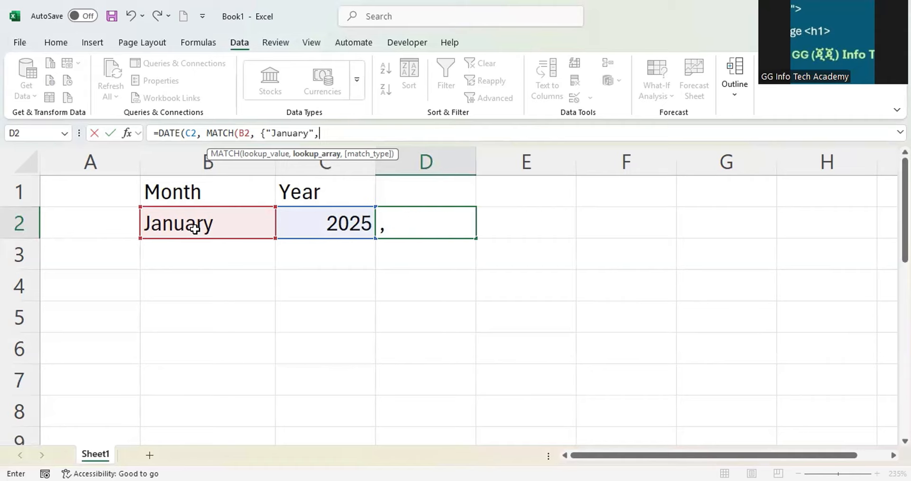
Add "February" and "March" to the month array in the MATCH function
text("Feb)
key(BackSpace)
key(BackSpace)
key(BackSpace)
text(Feb)
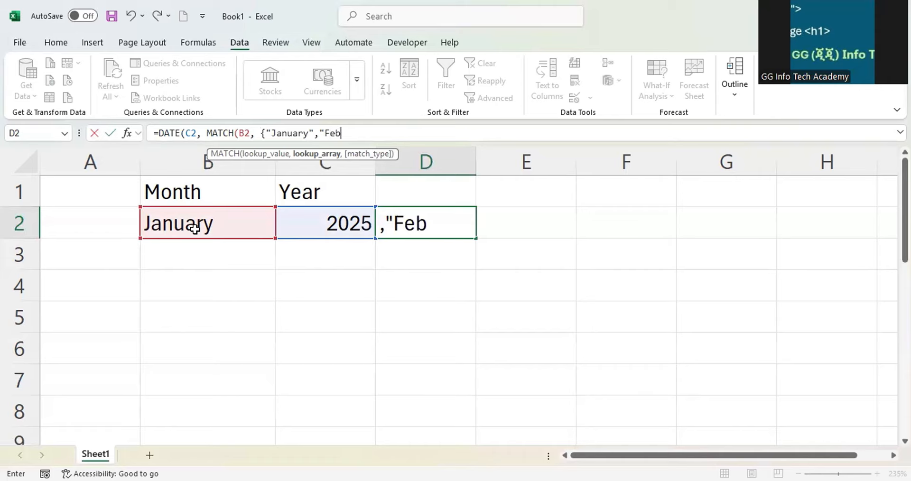
text(ruary",)
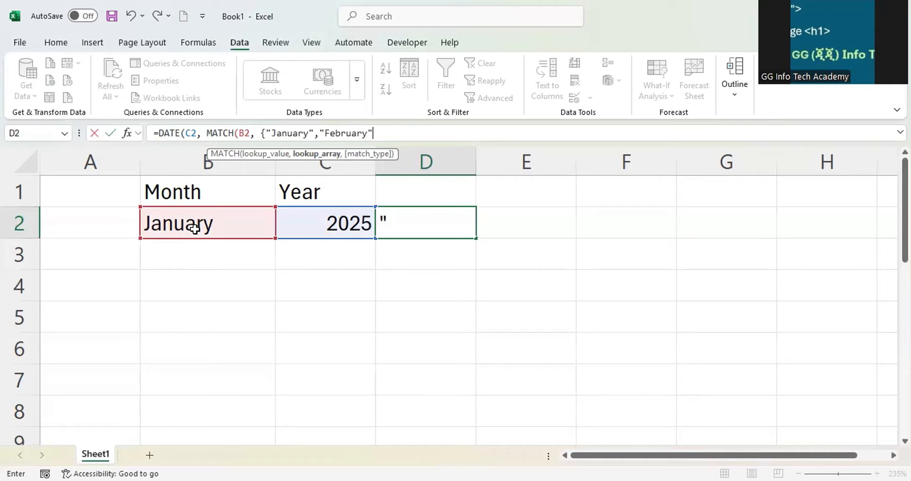
text( "Marh)
key(BackSpace)
text(ch)
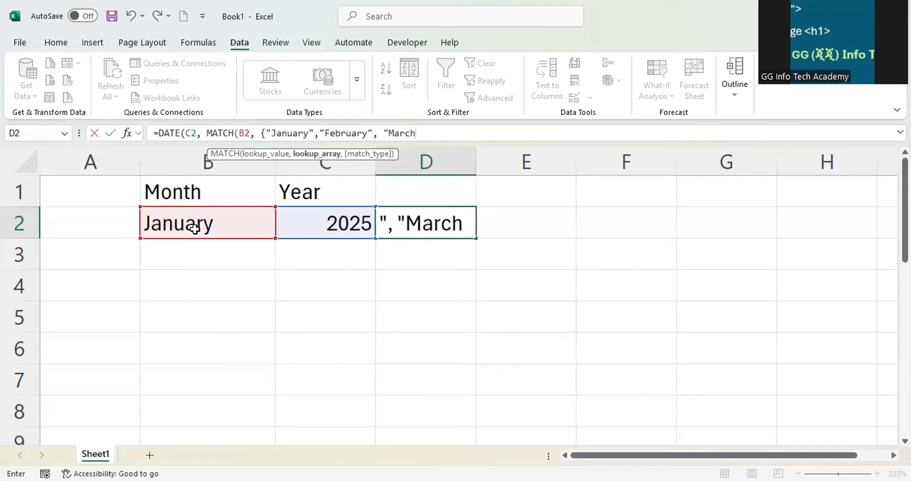
Continue the month array with "April", "May", "June" and "July"
text(", "Apri)
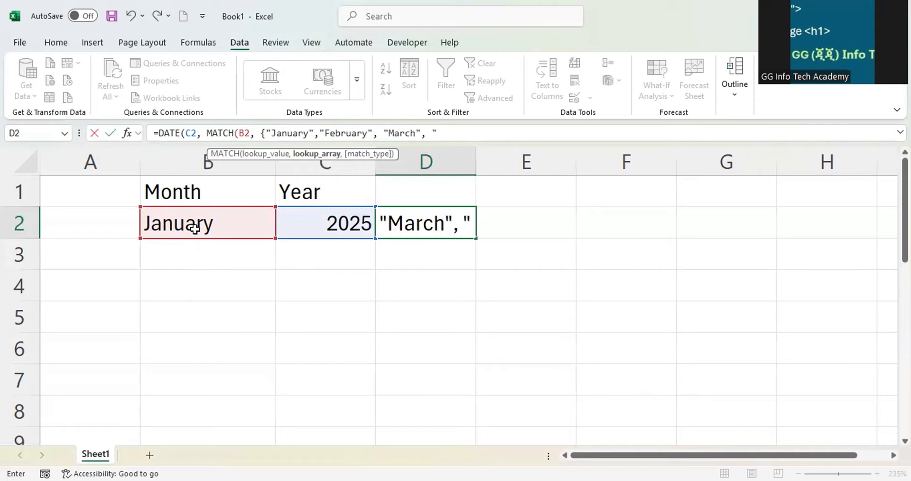
text(l)
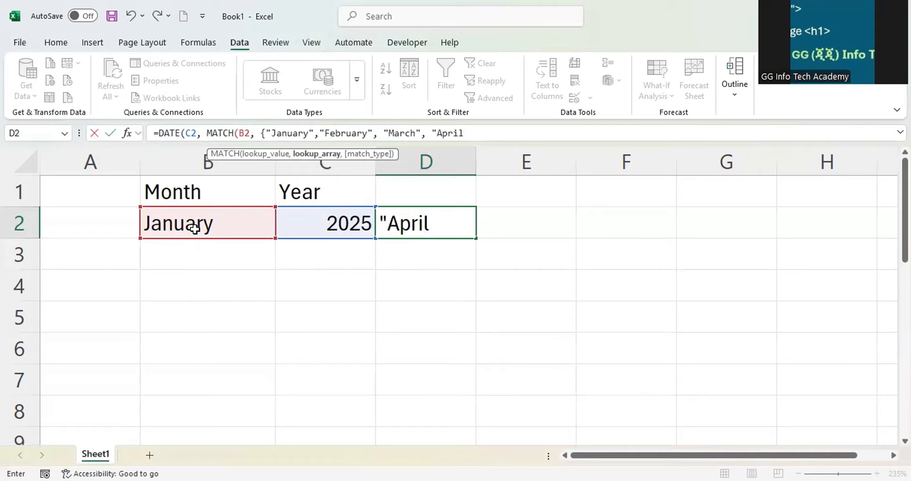
text(","Ma)
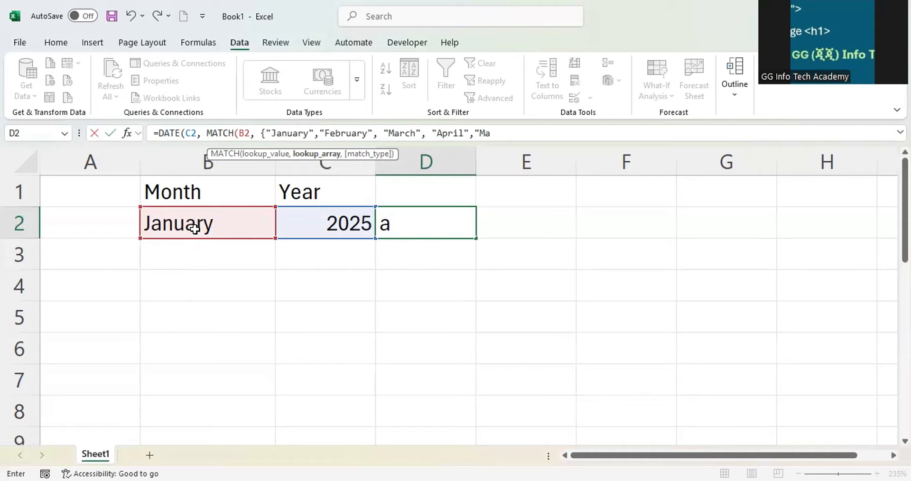
text(y","June)
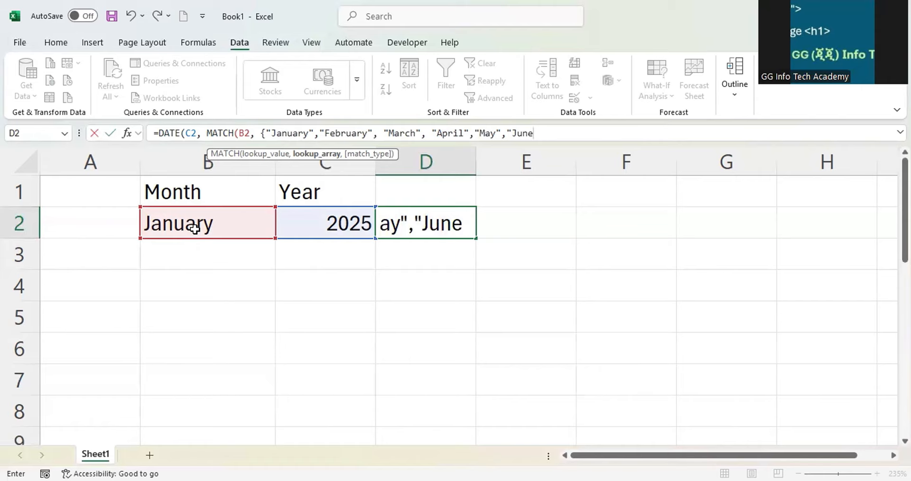
text(", ")
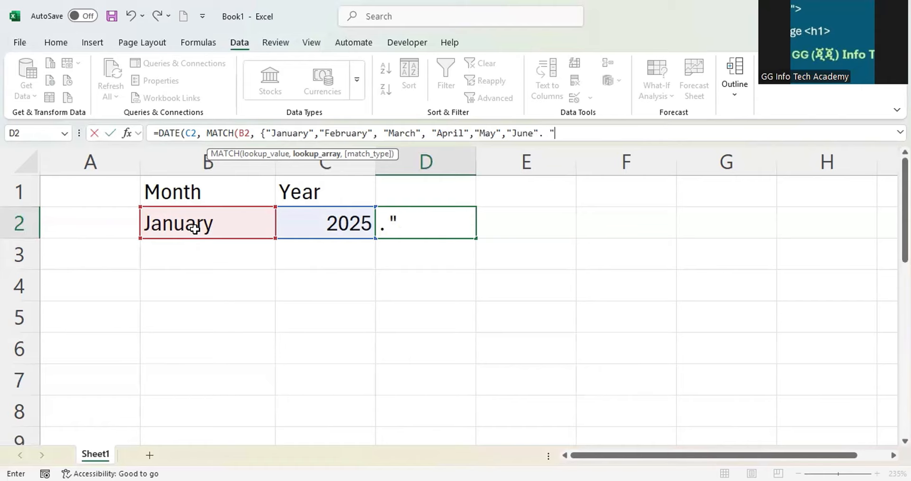
text(July)
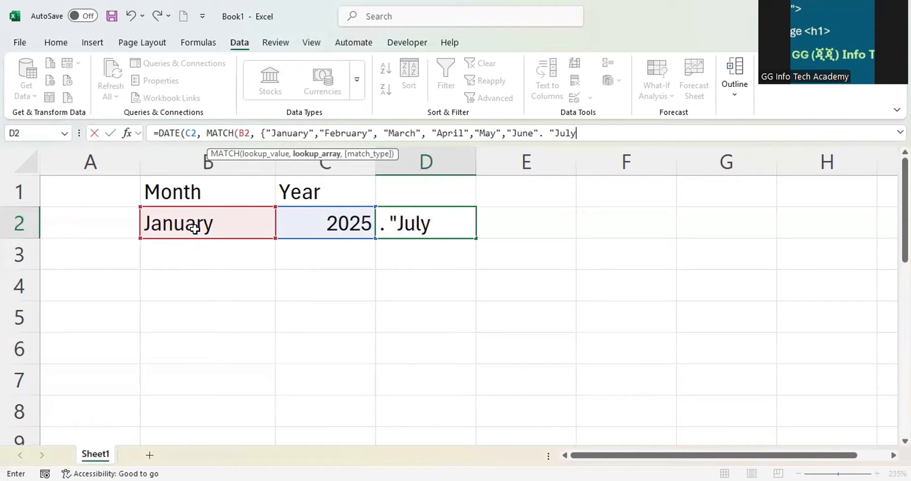
Extend the month array in the MATCH function with "August" and "September"
text(","Au)
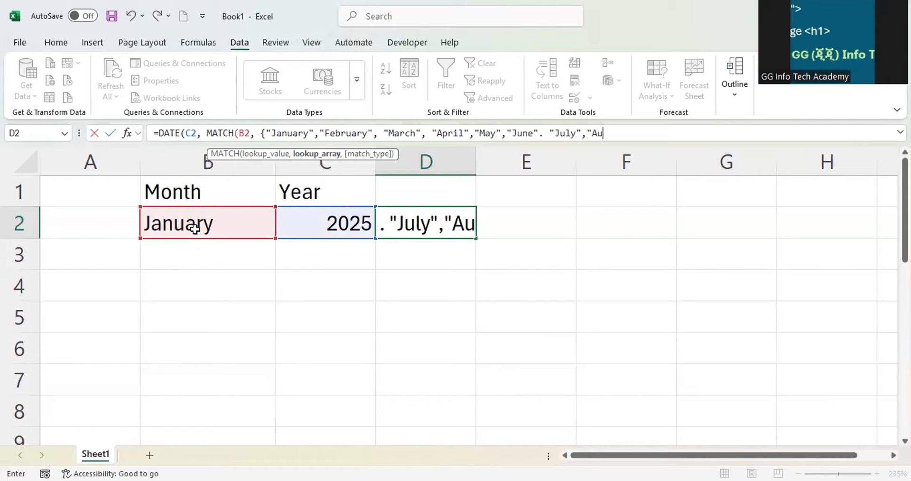
text(gust","S)
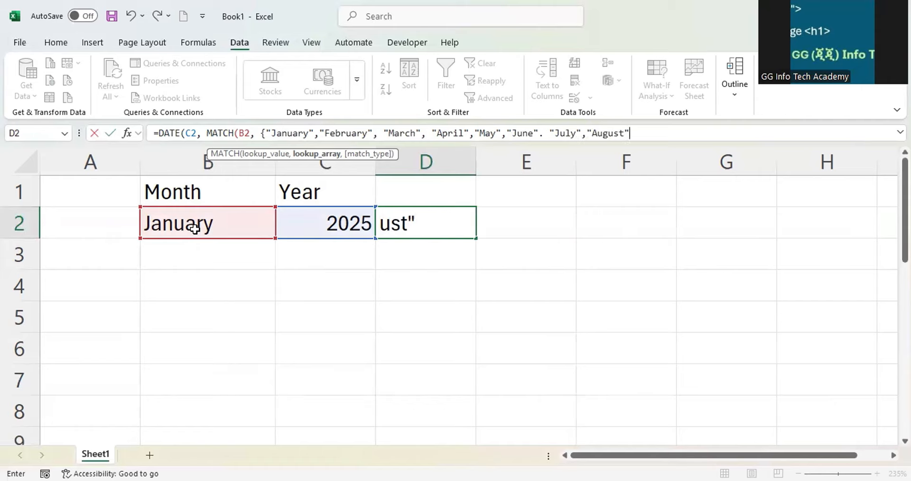
text(e)
text(pte)
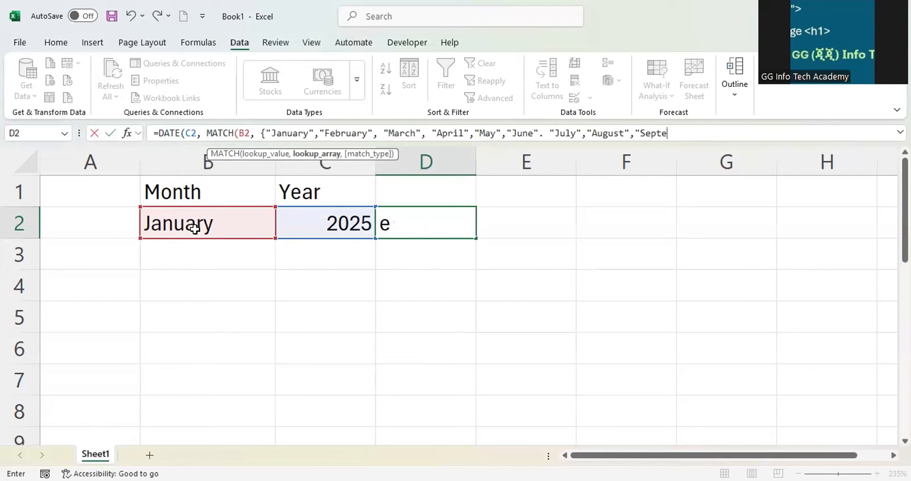
text(mber")
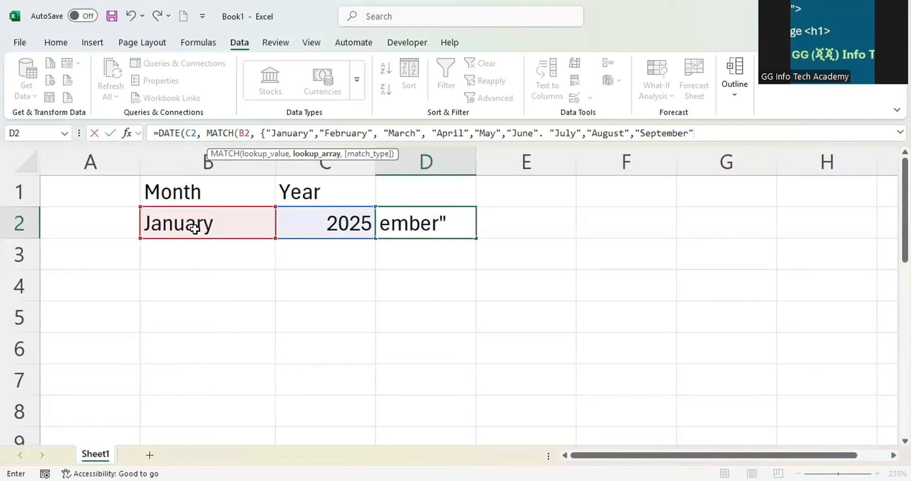
Complete the list of months in the array with "October", "November" and "December"
text(,"October)
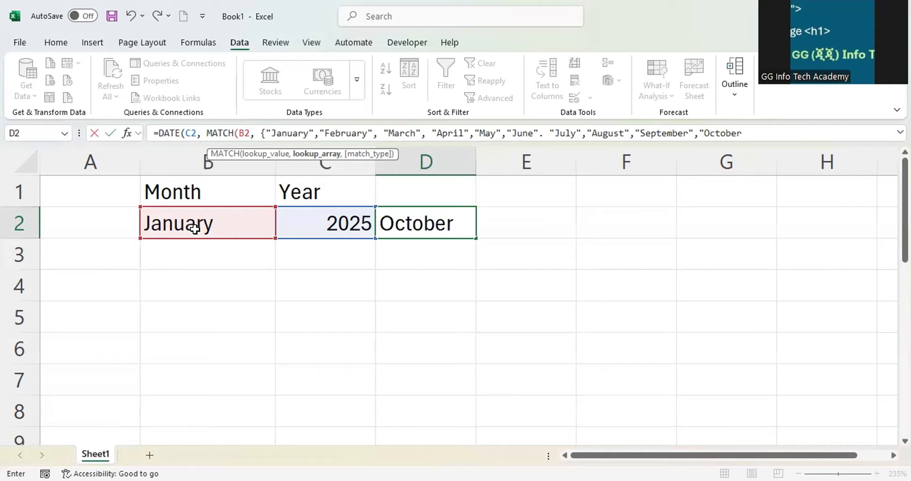
text(")
click(761, 135)
text(,"Novem)
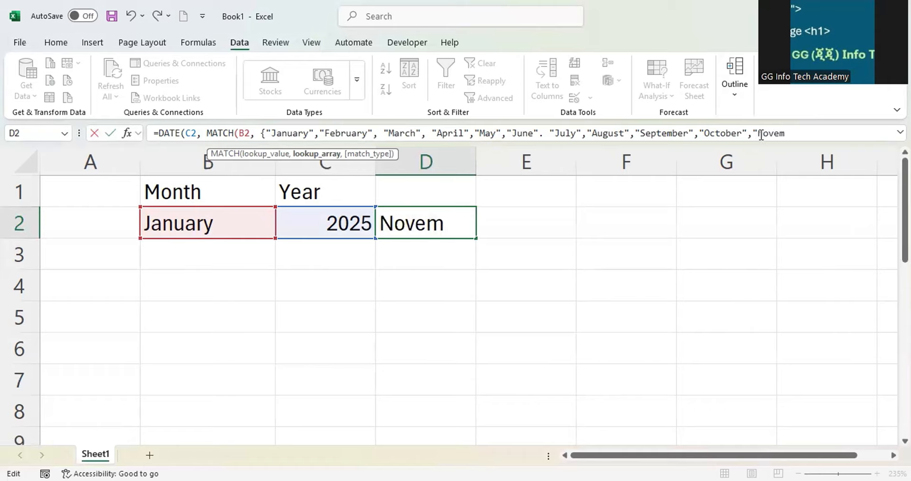
text(ber",")
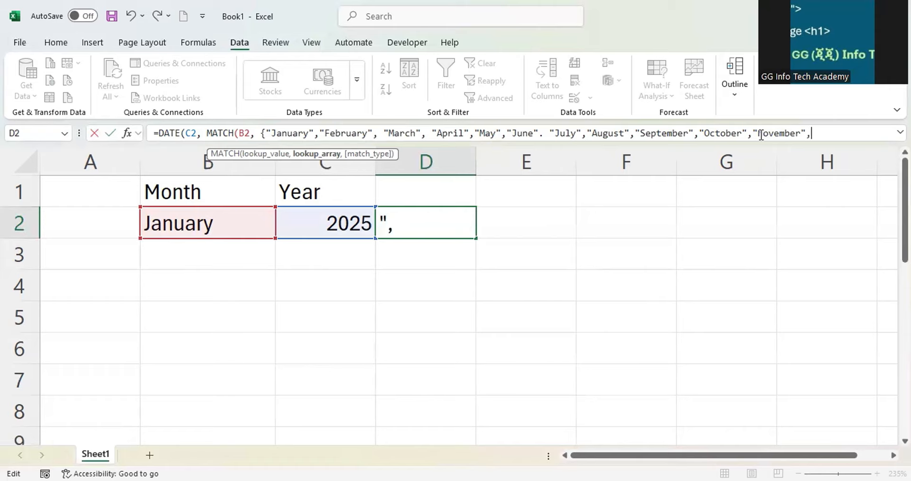
text(Dec)
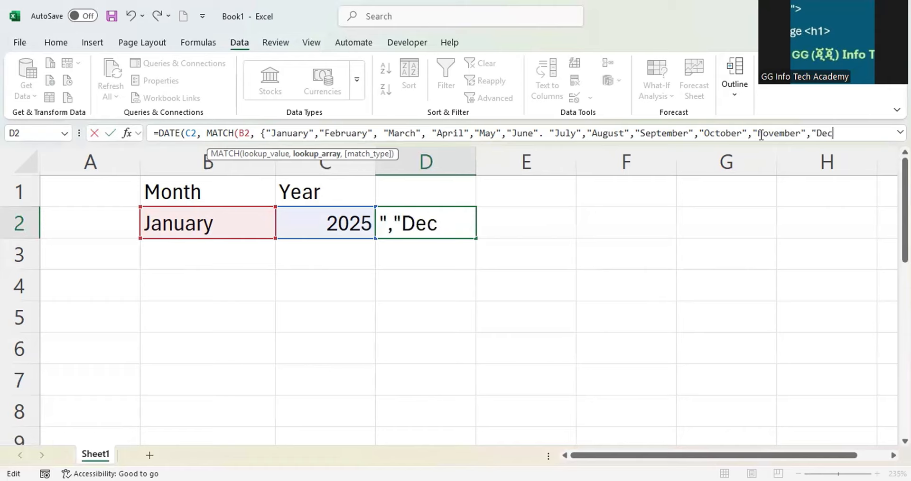
text(ember")
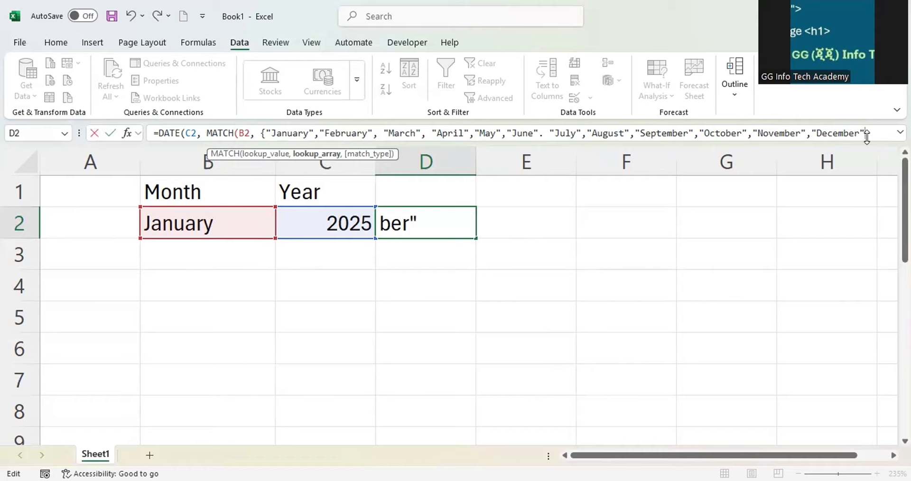
Close the month array with a brace, set the match type to 0 for an exact match, and close the MATCH function
text(])
key(BackSpace)
text(})
click(251, 136)
text(,)
text(,)
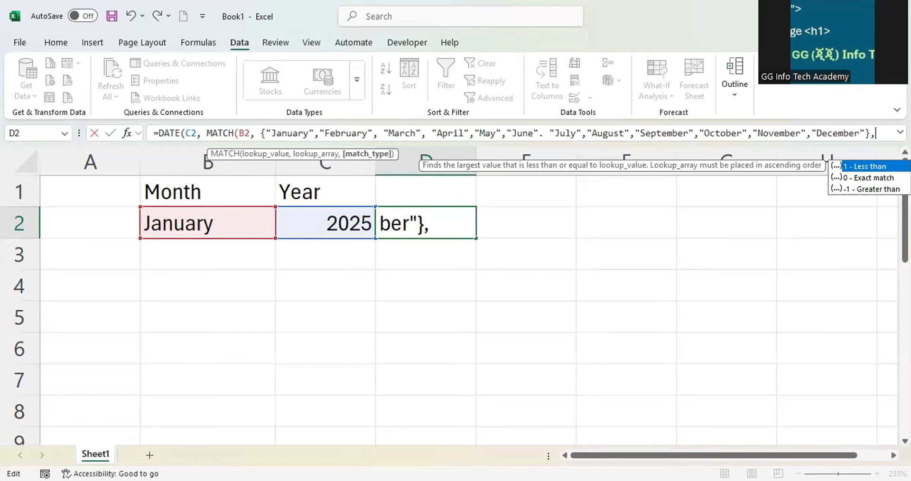
text(0)
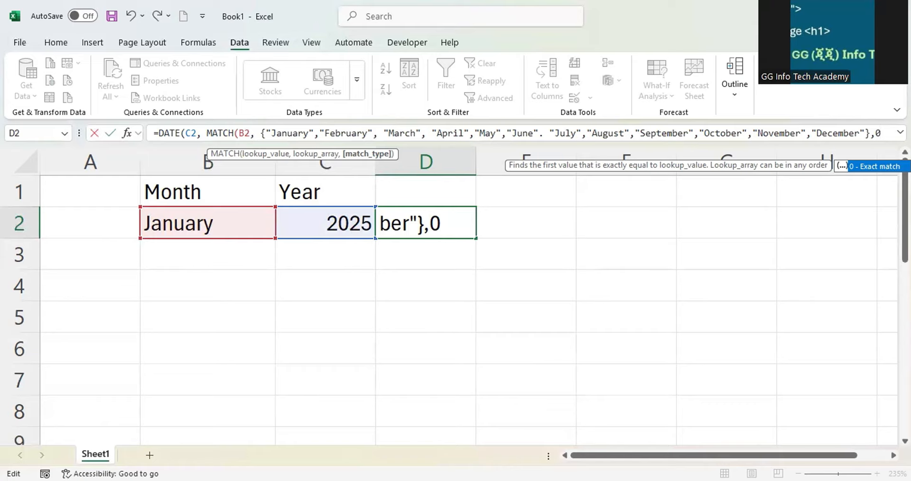
text())
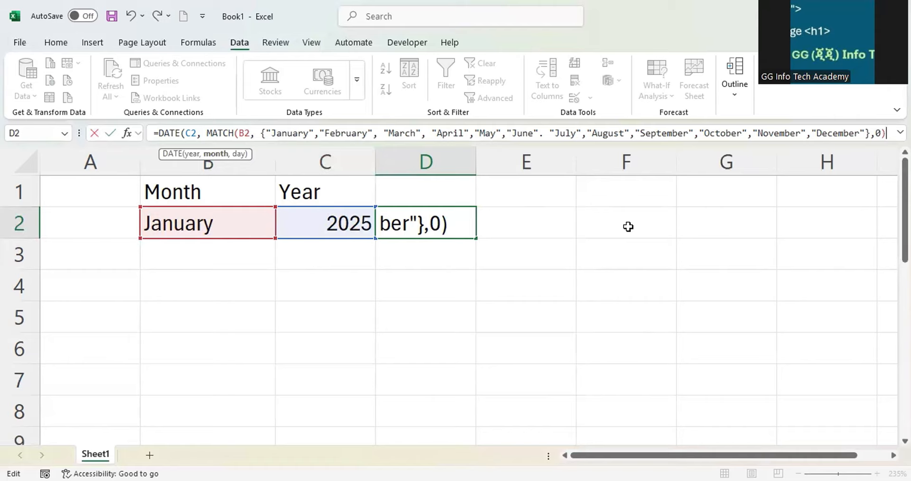
Set the DATE function's day argument to 1, close the function and submit the formula
text(,1)
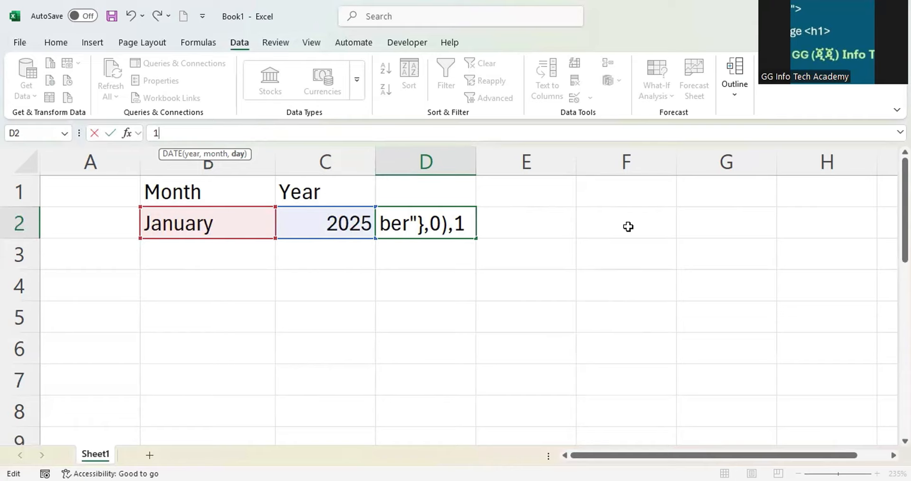
text())
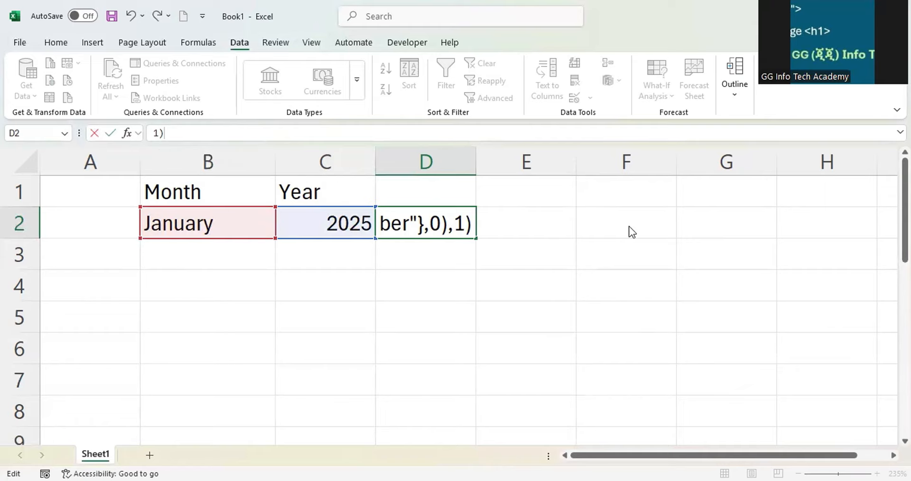
key(Return)
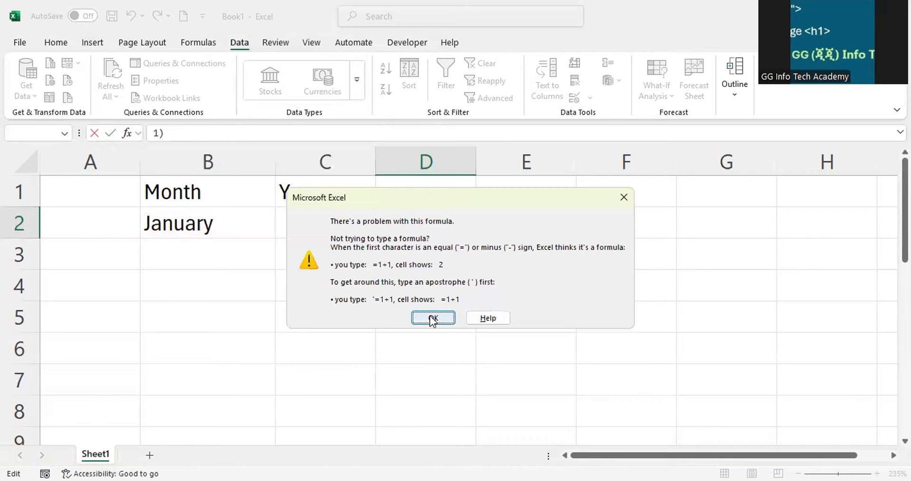
Replace the period after "June" in the month array with a comma and enter the corrected formula in D2
click(433, 318)
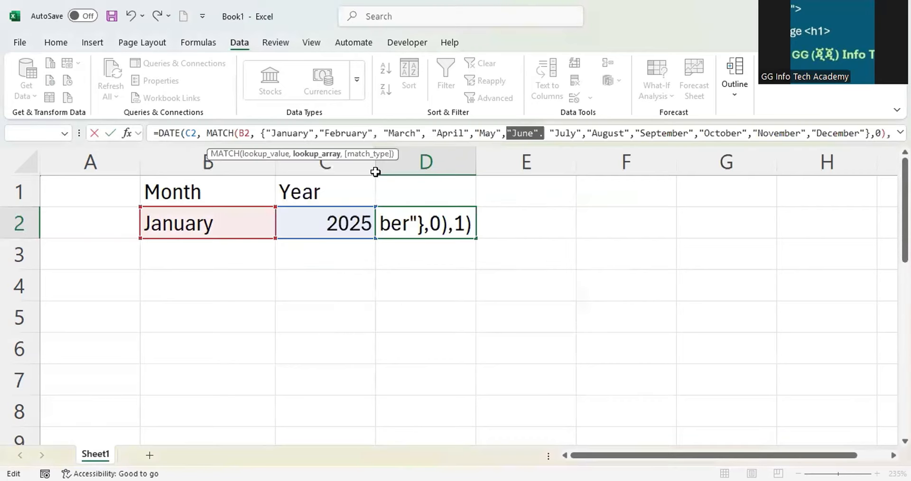
click(527, 136)
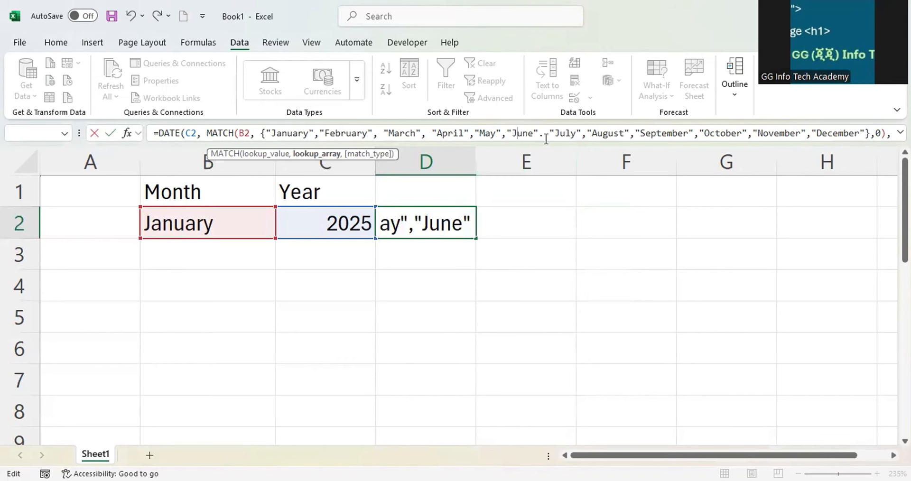
click(533, 136)
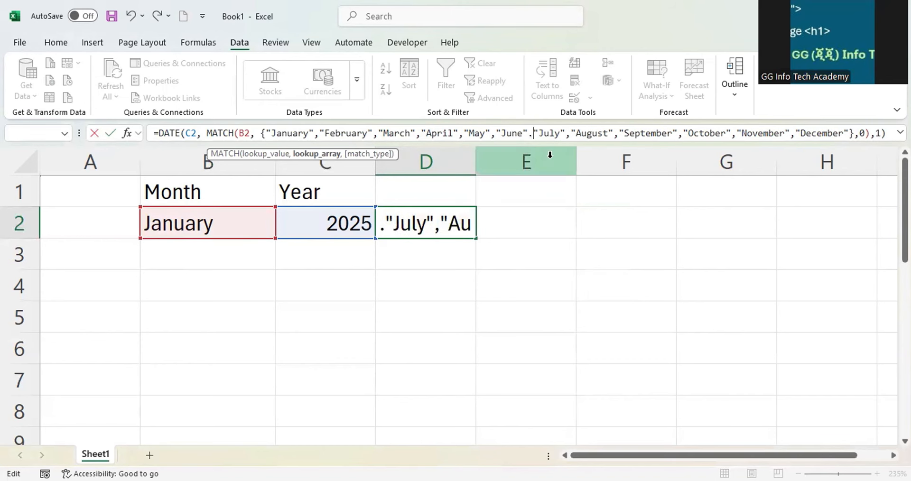
key(BackSpace)
text(,)
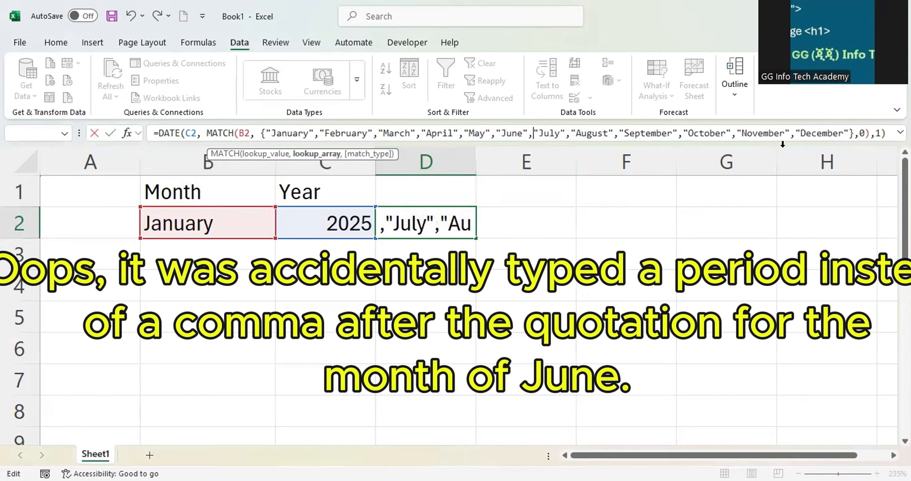
click(888, 133)
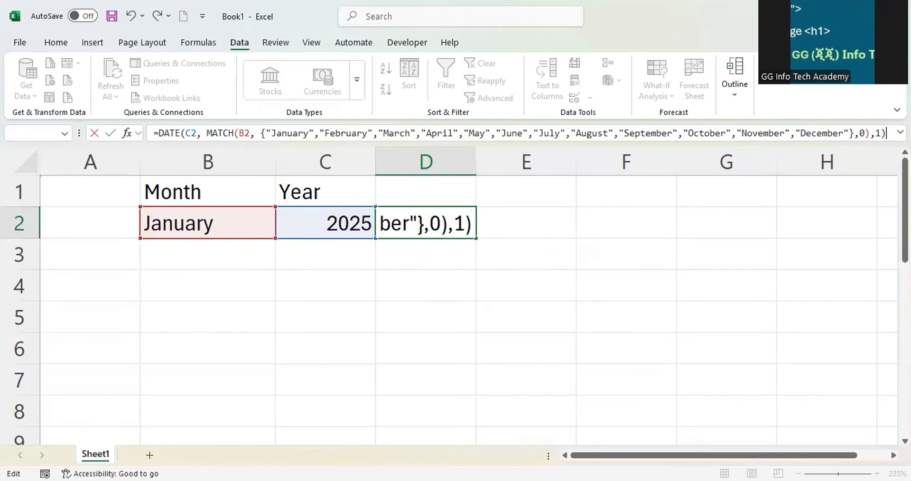
key(Return)
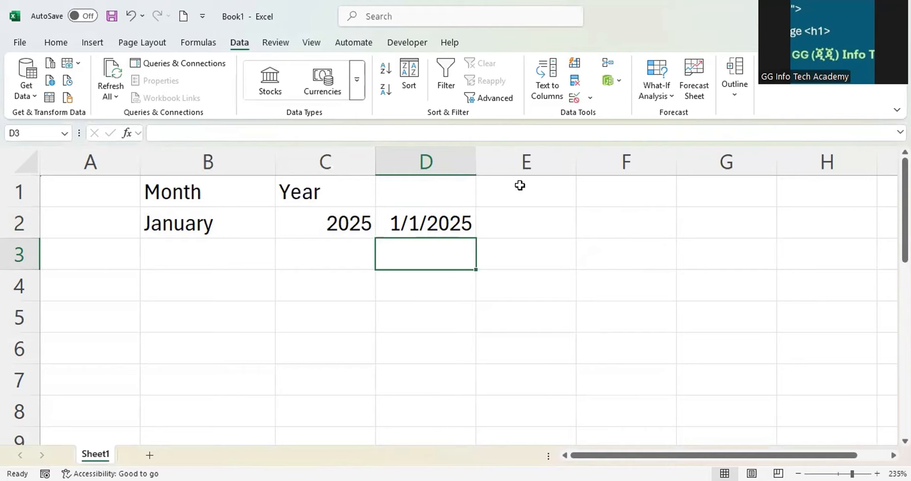
Enter the formula =D2+1 in cell E2 to produce the next day's date
click(521, 227)
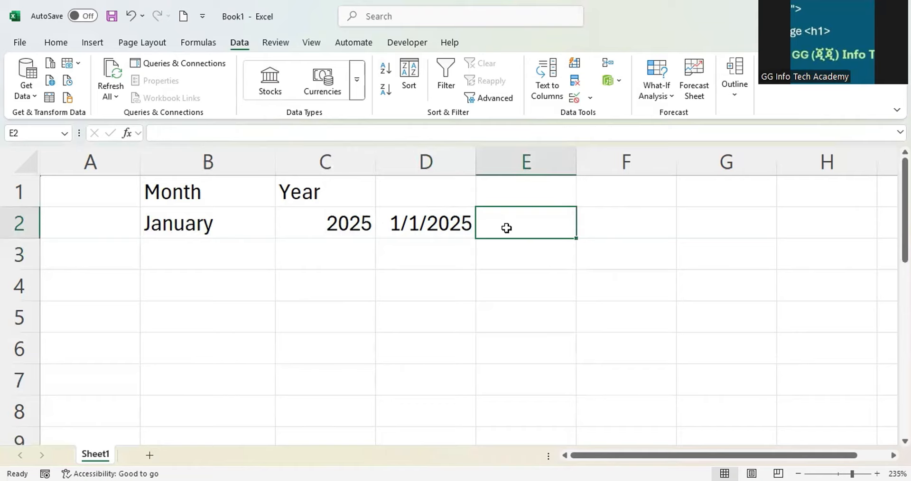
click(192, 136)
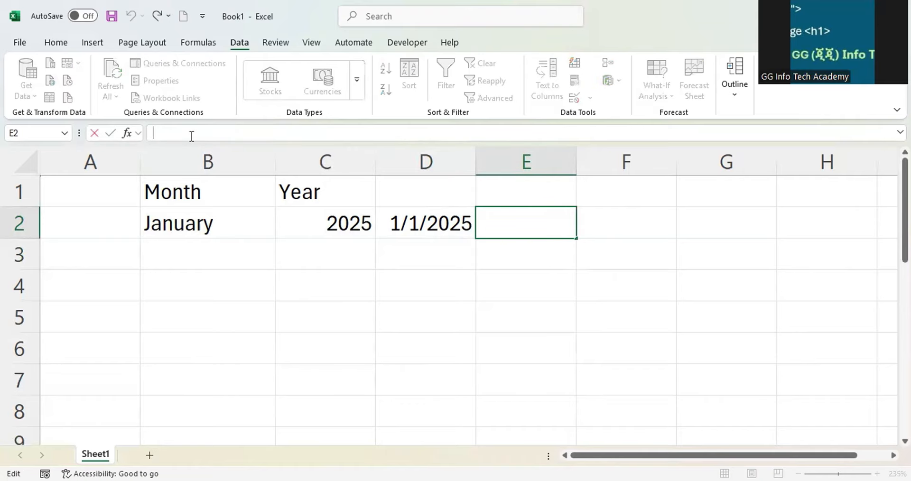
text(=)
click(411, 225)
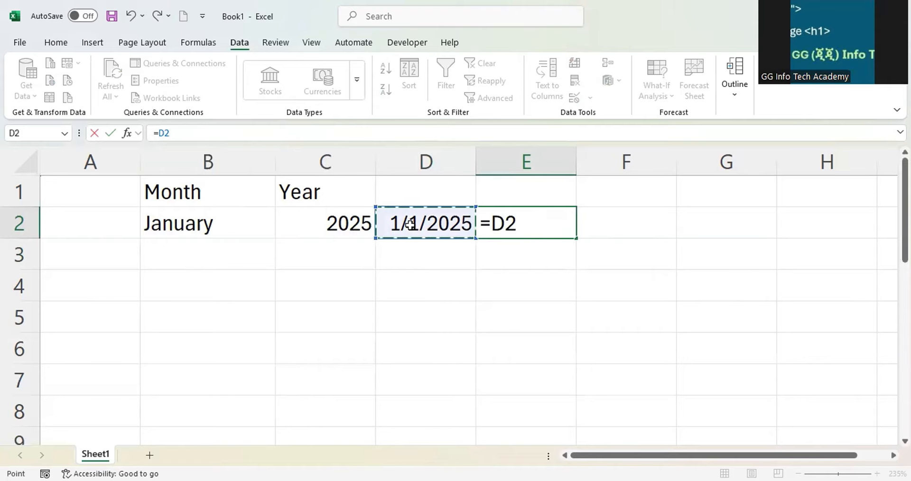
text(1)
key(BackSpace)
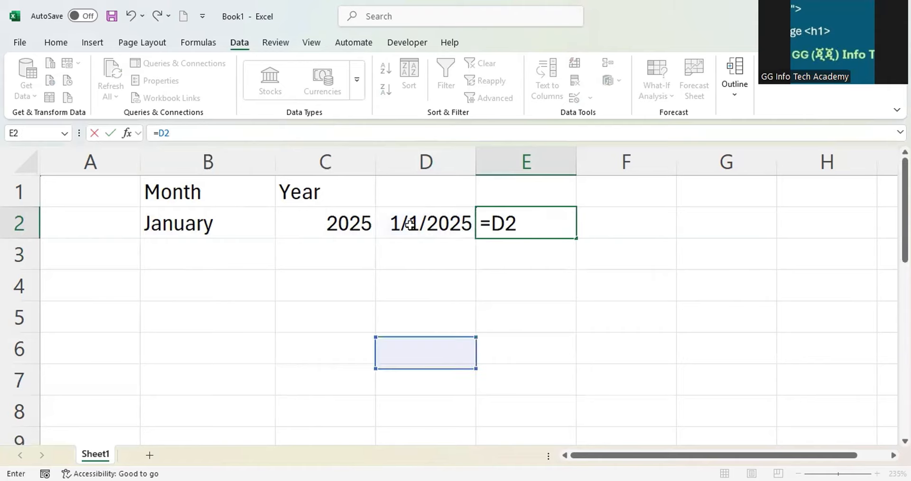
text(+1)
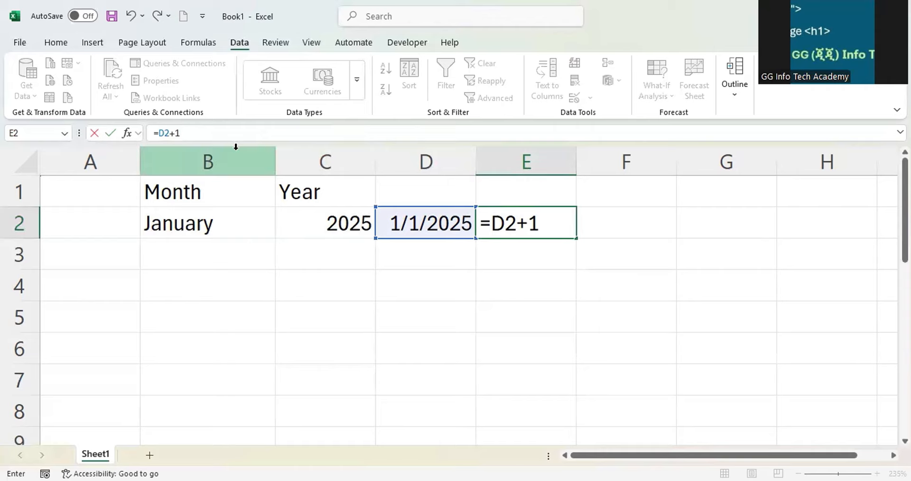
key(Return)
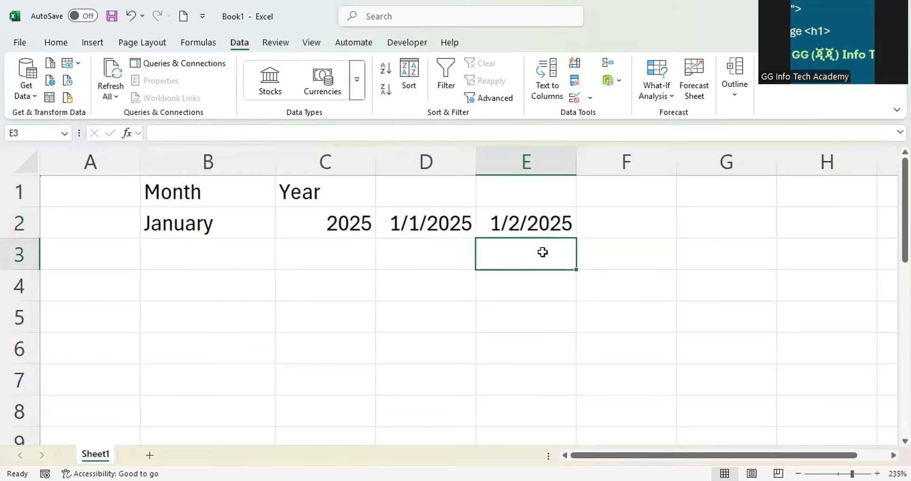
Fill the next-day formula from E2 across row 2 through column AI
click(539, 226)
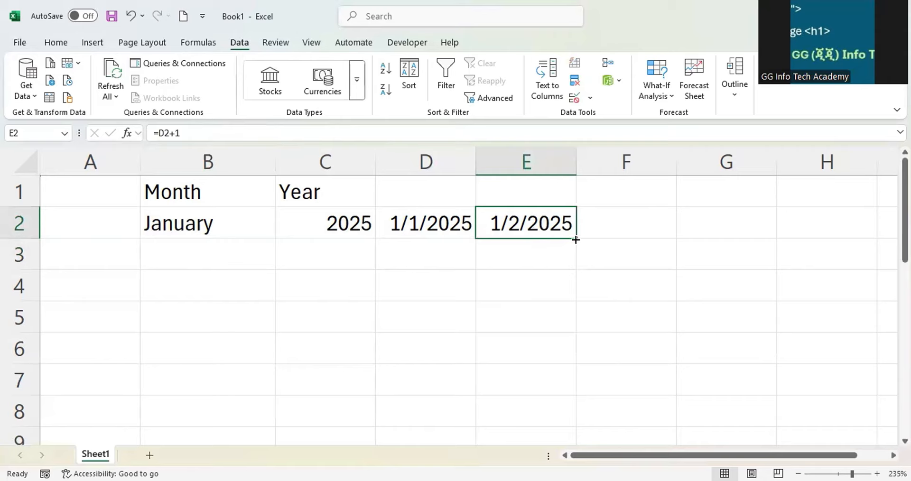
mouse_move(576, 239)
mouse_down()
mouse_move(773, 238)
mouse_move(657, 238)
mouse_move(905, 219)
mouse_move(732, 216)
mouse_move(897, 214)
mouse_move(726, 209)
mouse_up()
drag(690, 286, 690, 286)
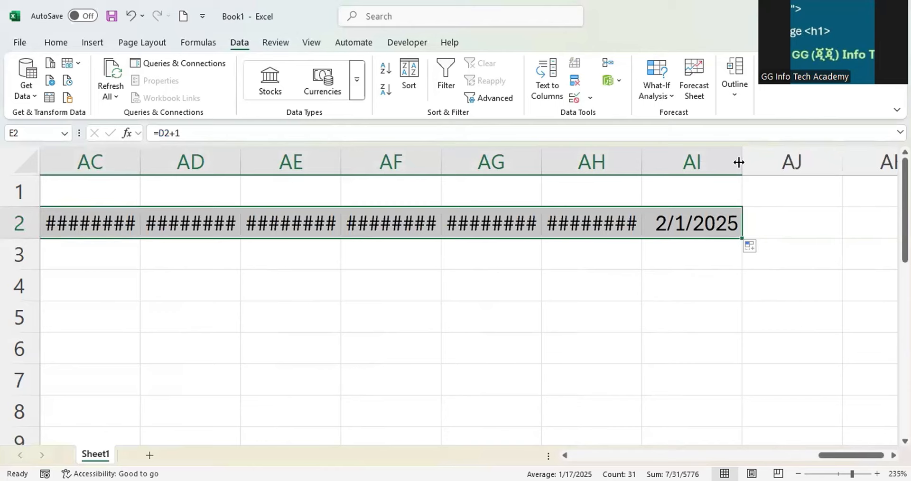
Widen column AI and autofit columns AH, AG, AF and AD to their dates
drag(743, 161, 758, 162)
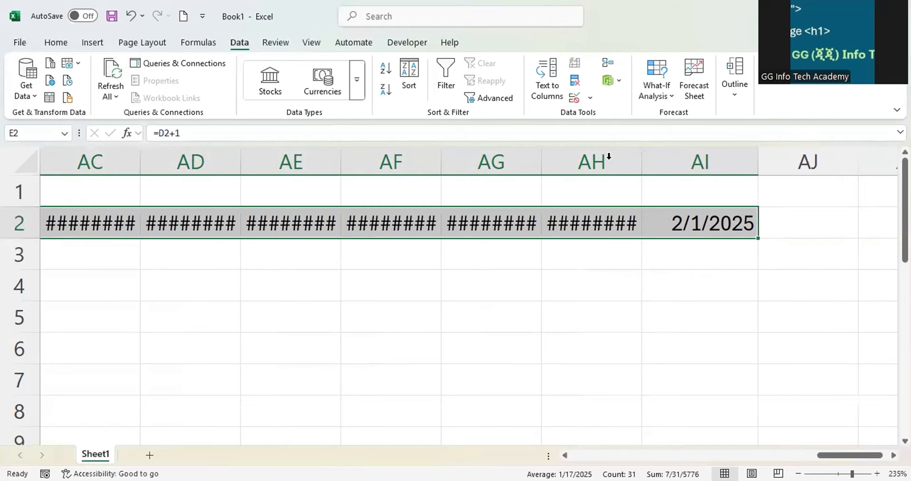
double_click(642, 157)
double_click(541, 158)
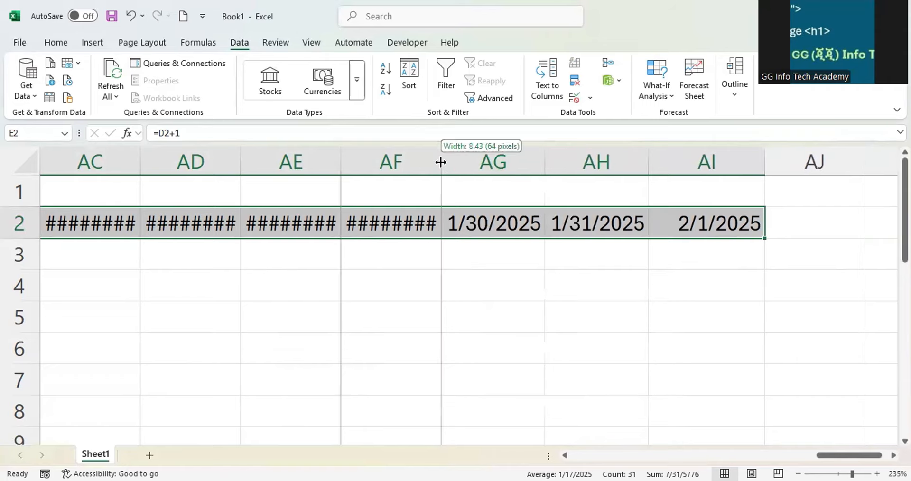
double_click(441, 161)
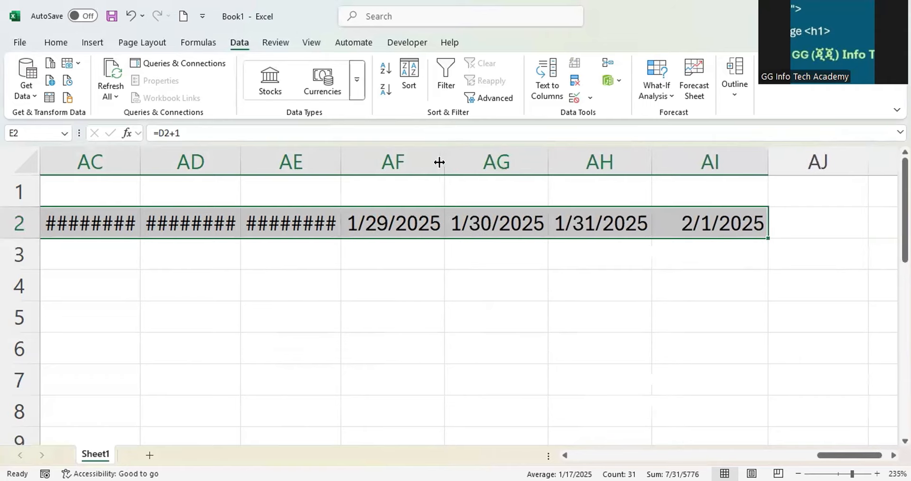
double_click(241, 161)
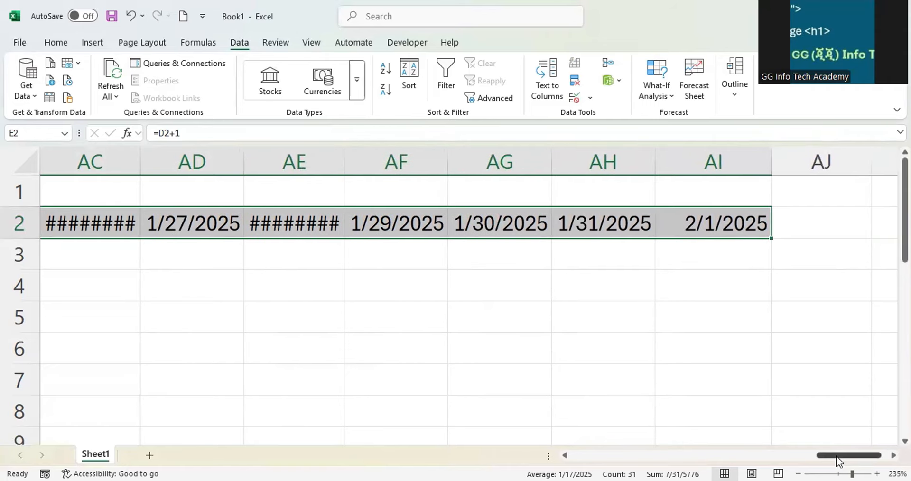
drag(836, 457, 427, 437)
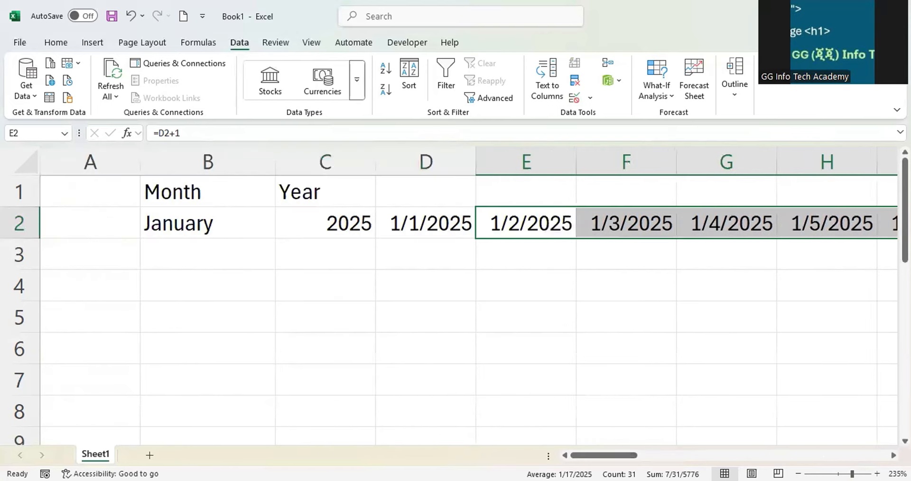
click(894, 456)
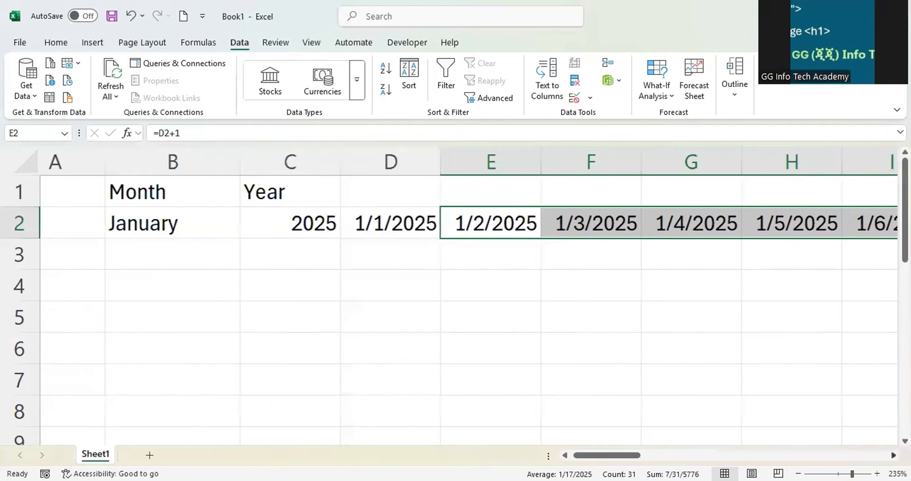
Autofit columns O, P, Q, R, S and T to their dates in row 2
click(894, 456)
scroll(614, 269, right, 4)
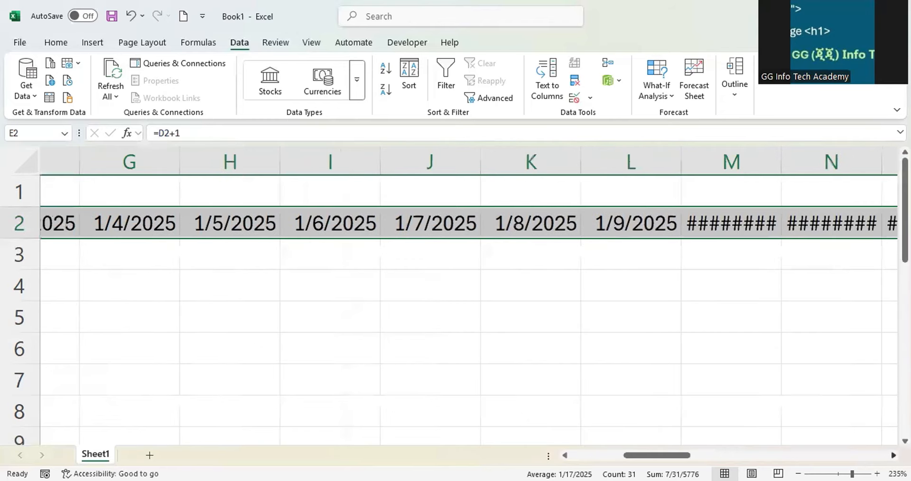
scroll(613, 269, right, 2)
scroll(613, 263, right, 3)
click(248, 159)
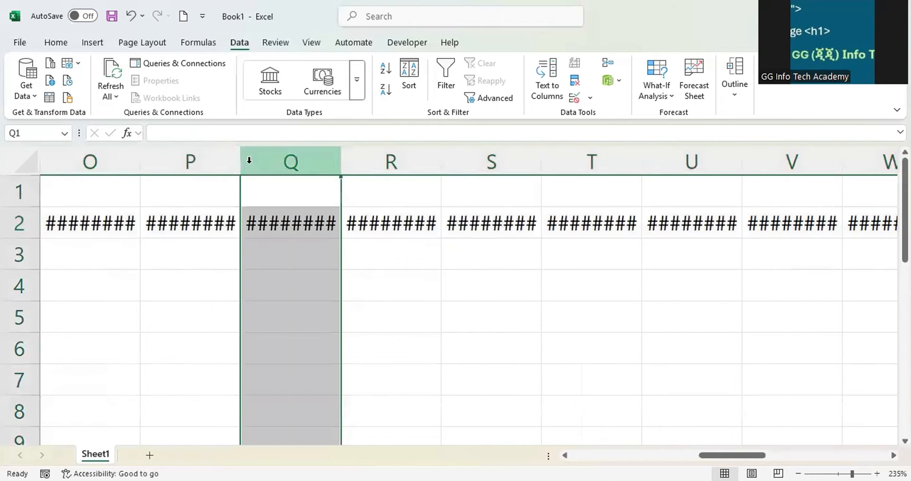
click(138, 167)
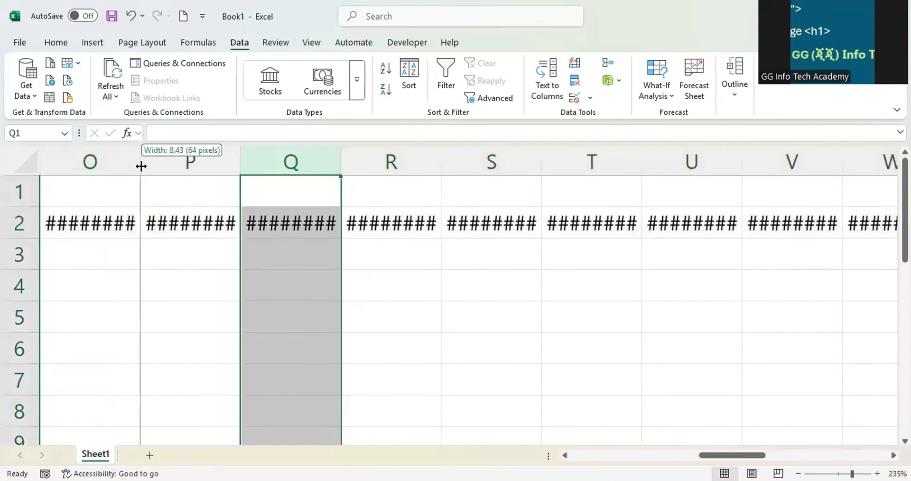
double_click(245, 166)
drag(352, 168, 351, 168)
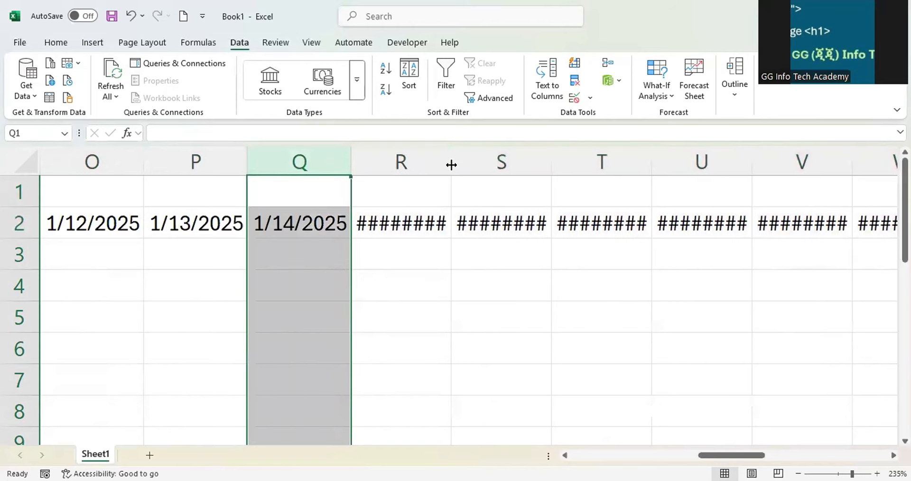
drag(449, 167, 455, 169)
drag(556, 168, 559, 168)
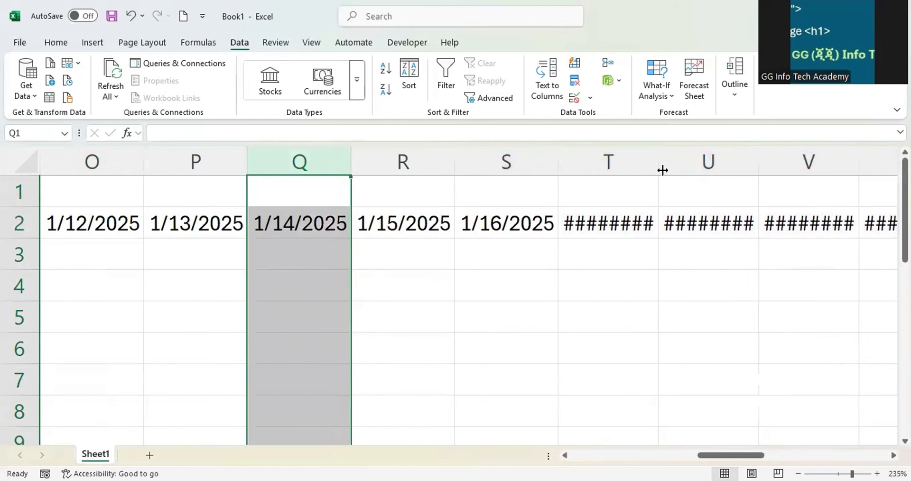
drag(662, 170, 666, 170)
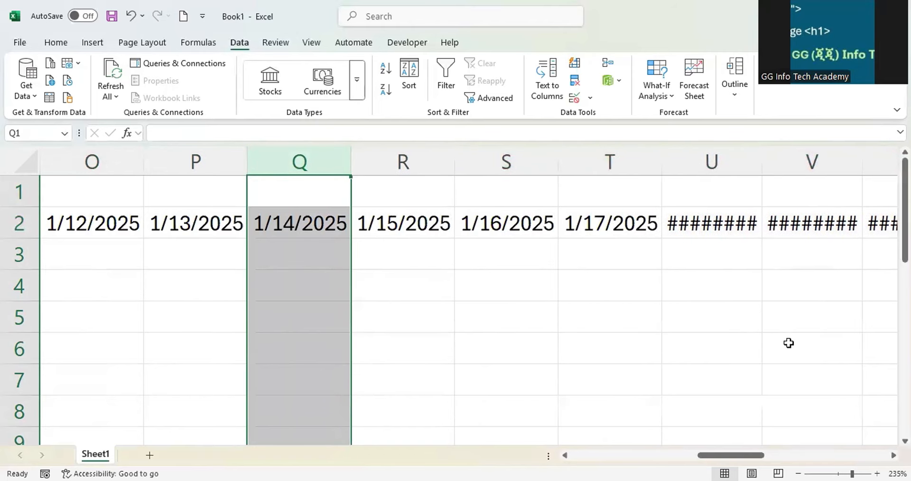
Set the width of column U to 10
right_click(713, 164)
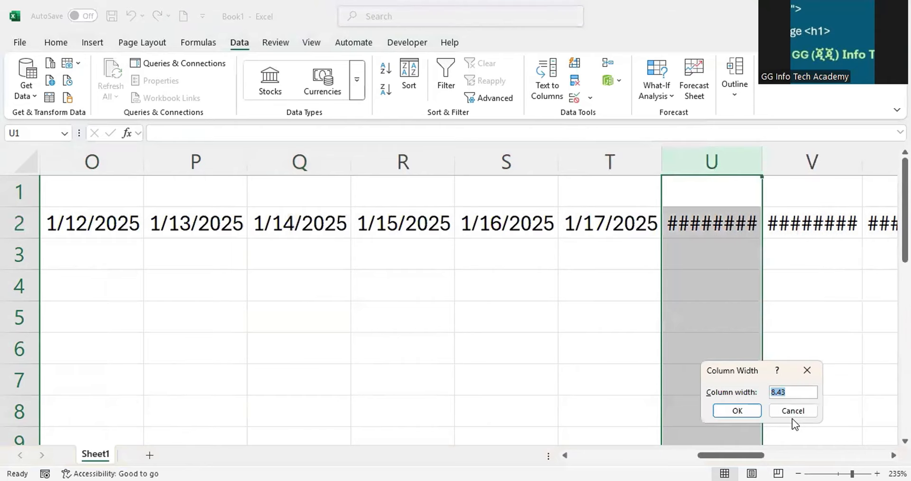
text(10)
key(Return)
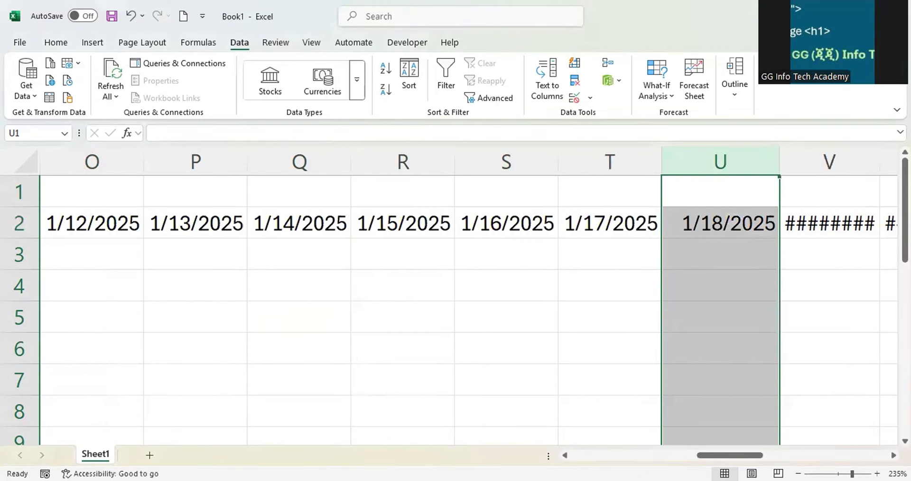
Autofit columns X through AC and widen columns U, V and W so their dates fit
scroll(702, 229, right, 8)
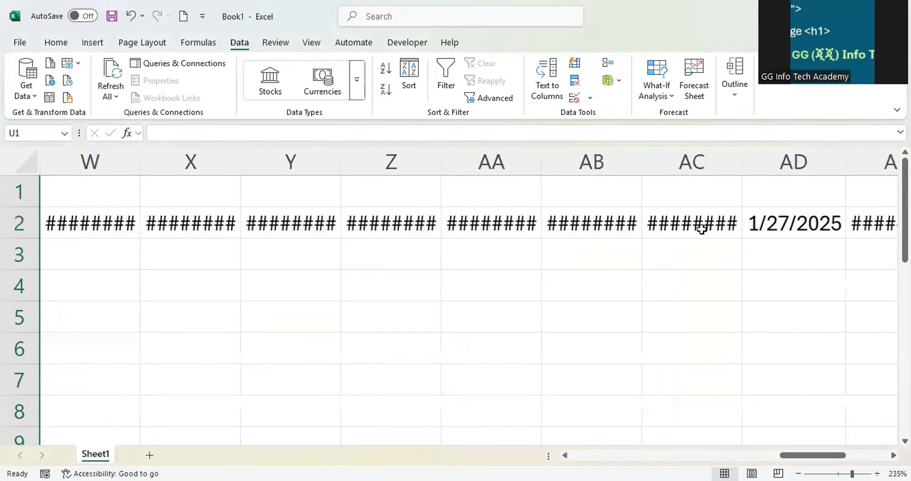
drag(743, 166, 700, 161)
ctrl+click(701, 159)
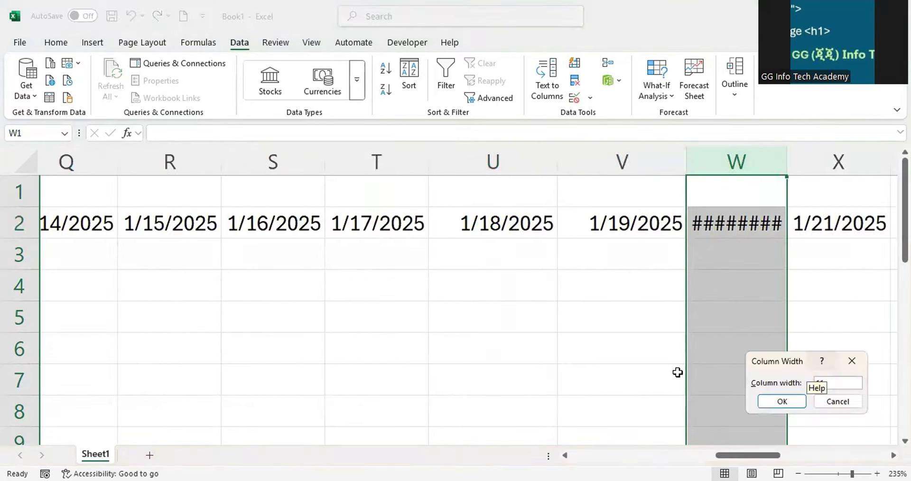
key(Return)
click(622, 354)
click(531, 257)
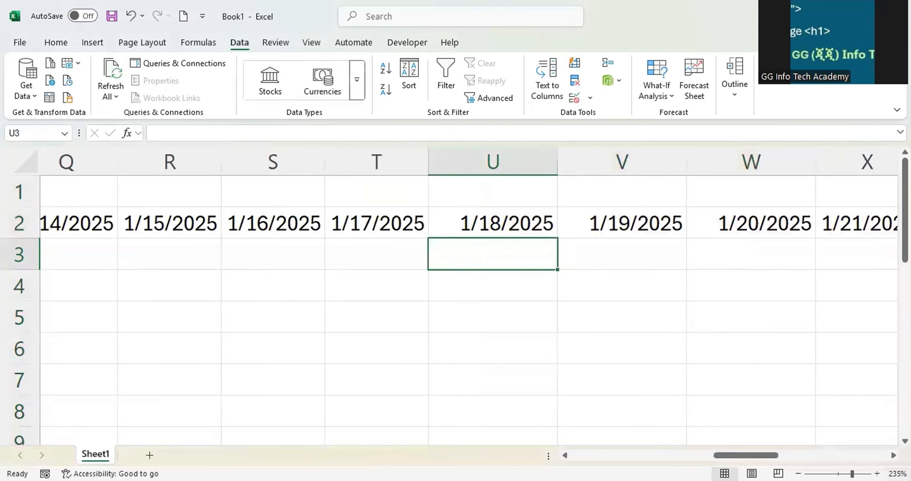
Review the dates across row 2 through column AI, then check the Month, Year and first date cells and their formulas
scroll(469, 303, right, 1)
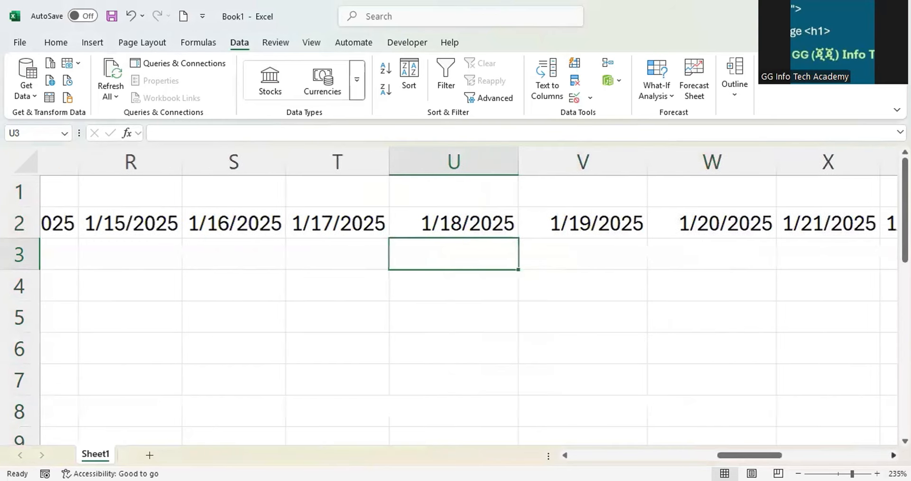
scroll(470, 302, right, 5)
scroll(469, 302, right, 10)
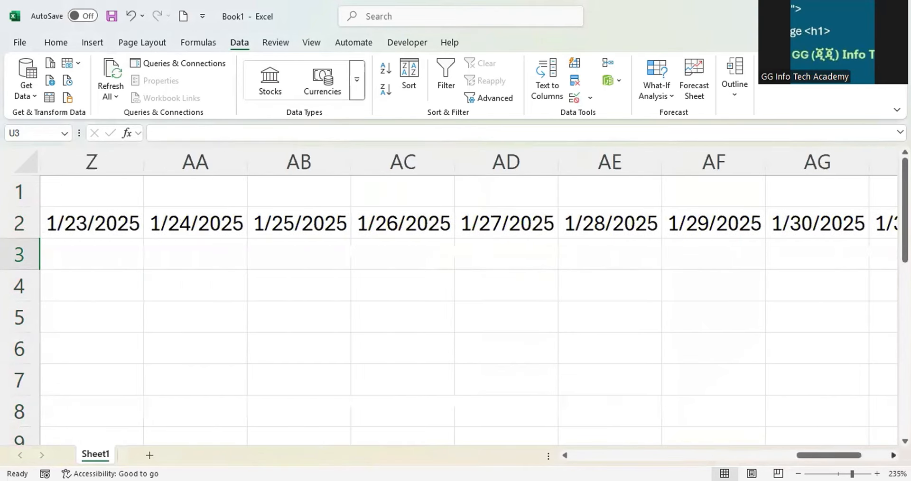
scroll(840, 460, right, 1)
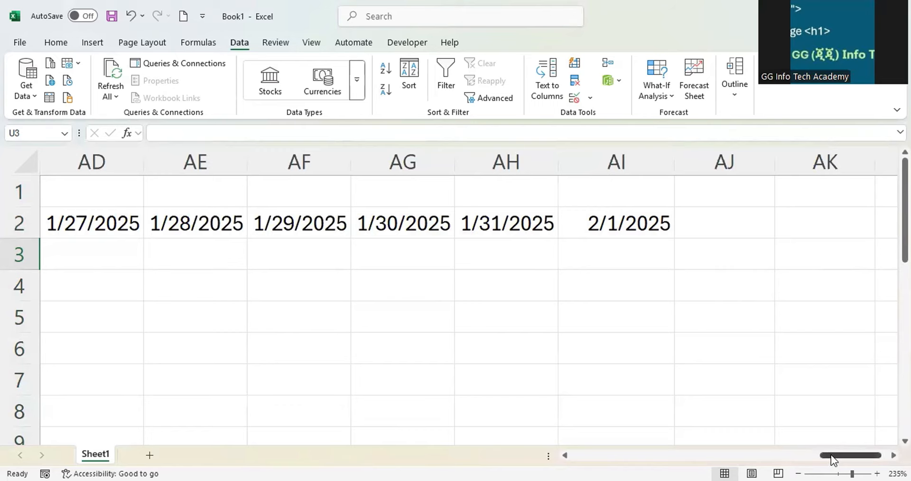
drag(821, 455, 540, 450)
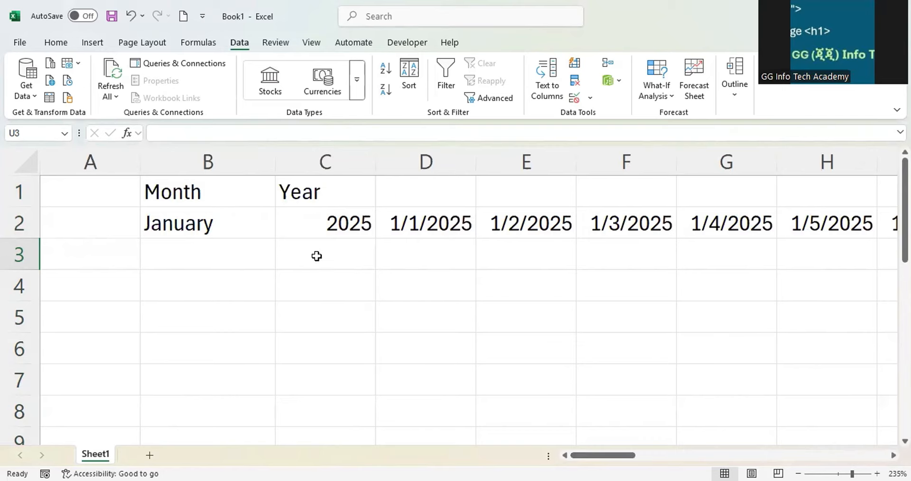
click(230, 223)
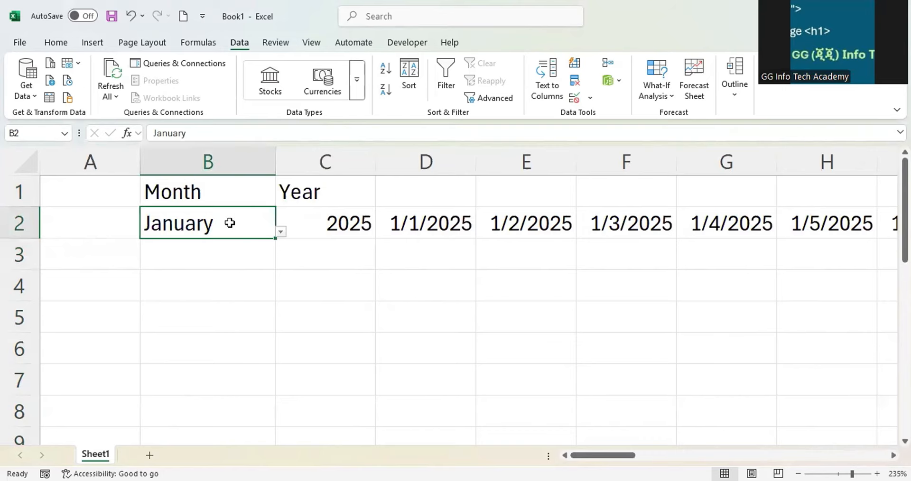
click(349, 225)
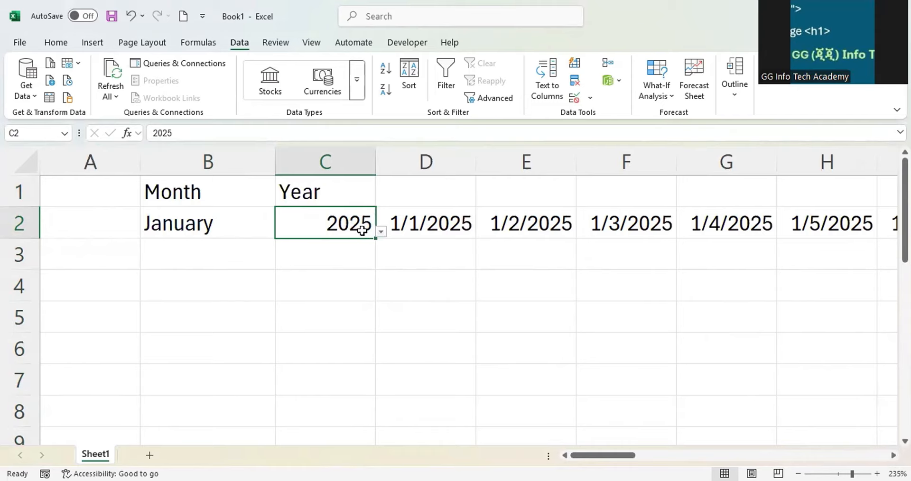
click(425, 222)
click(509, 223)
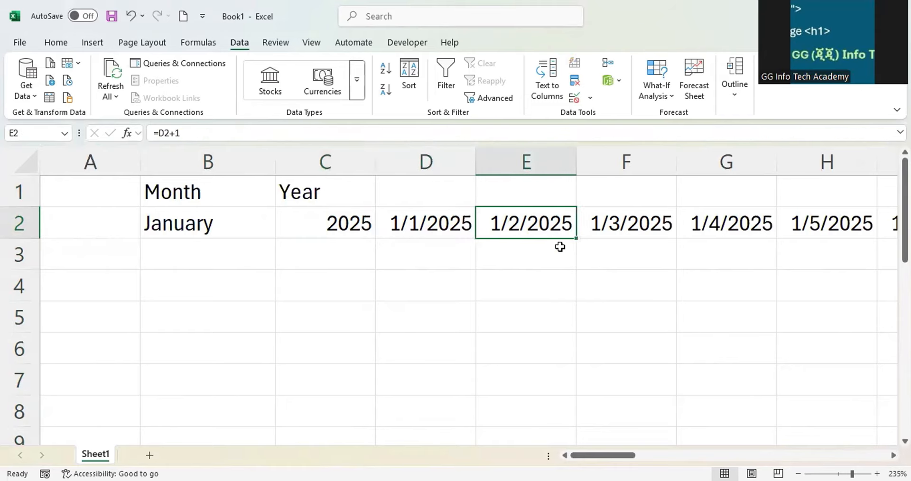
click(623, 224)
click(421, 229)
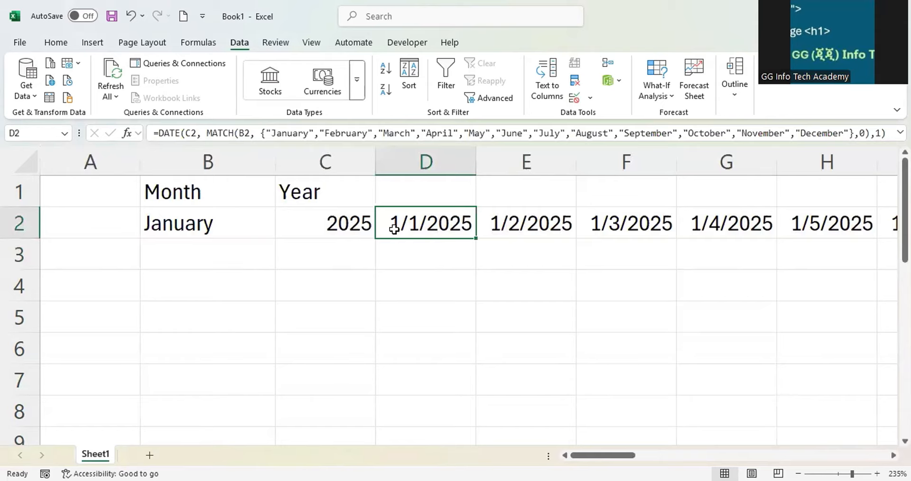
Enter the formula =TEXT(D2,"dddd") in cell D3 to produce the weekday name of the first date
click(406, 259)
click(182, 134)
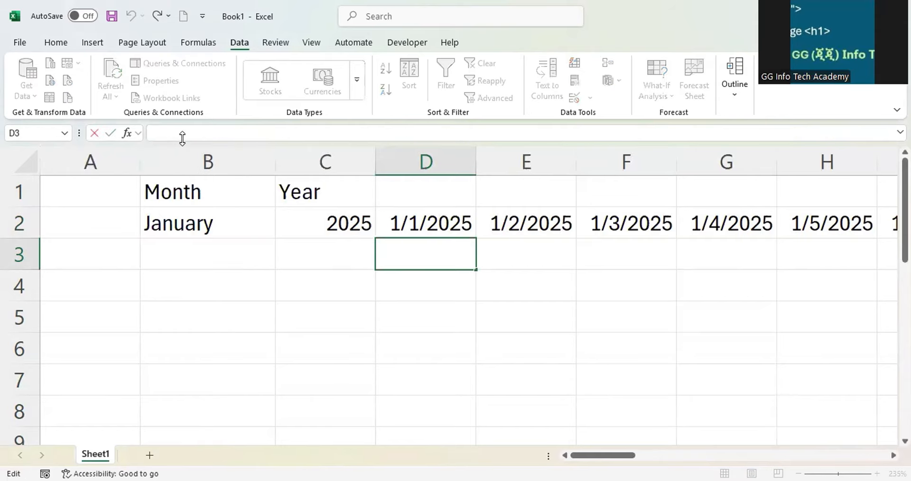
text(=Text)
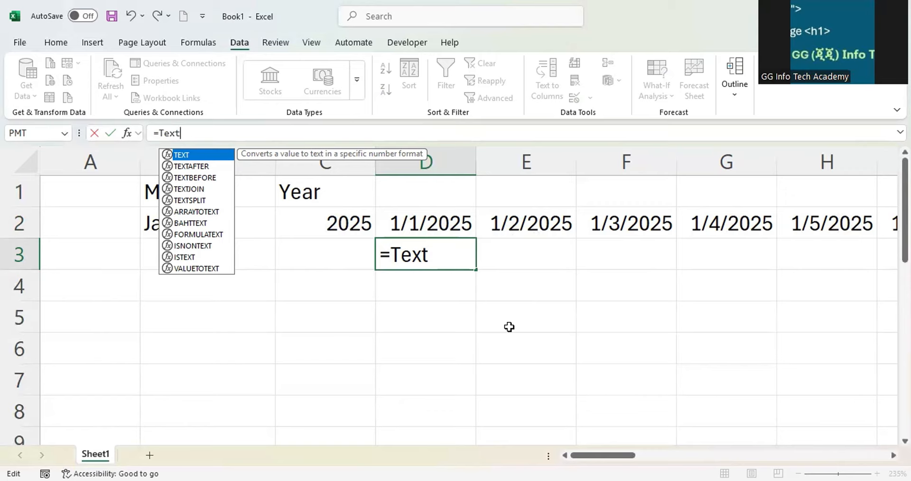
text(()
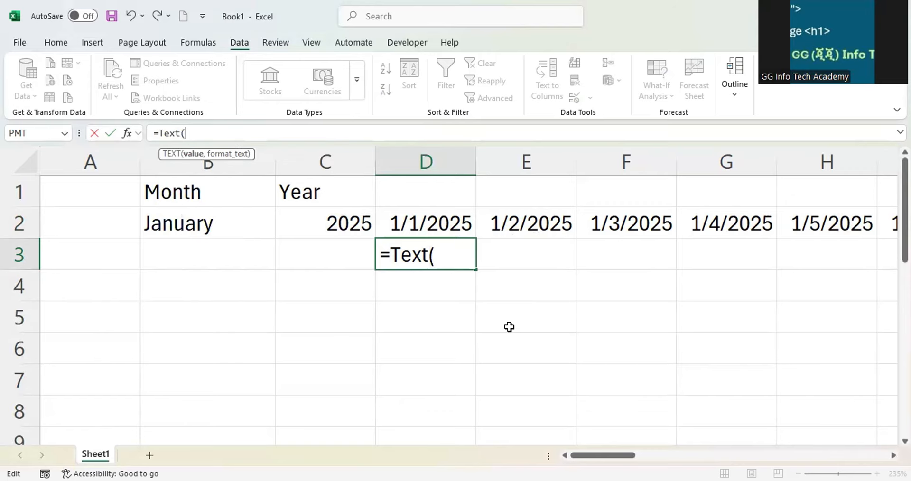
click(434, 221)
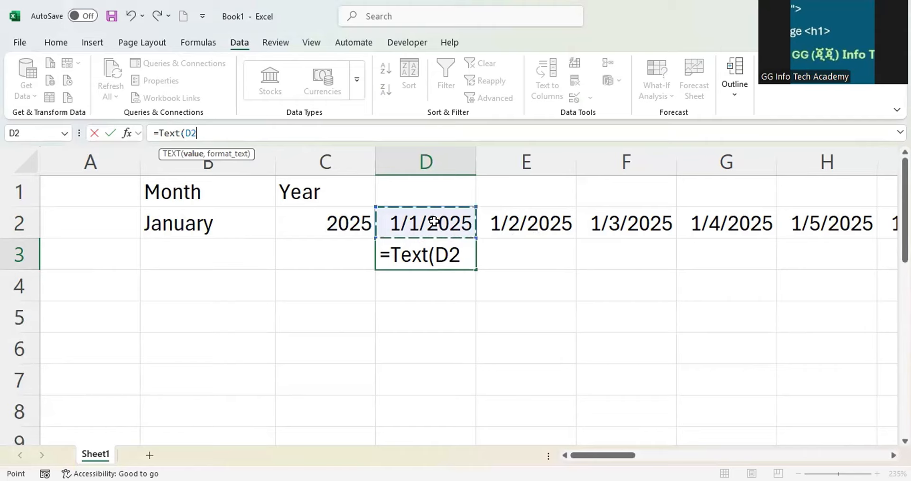
text(,)
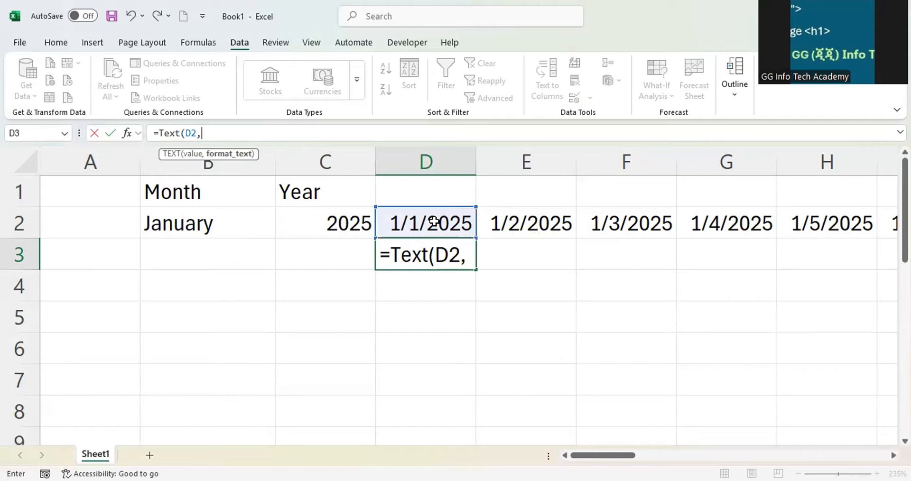
text("dddd)
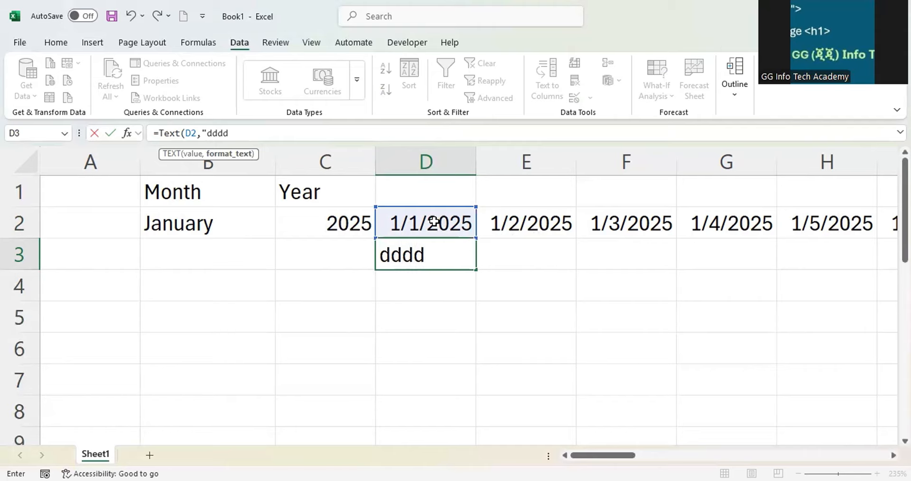
text("))
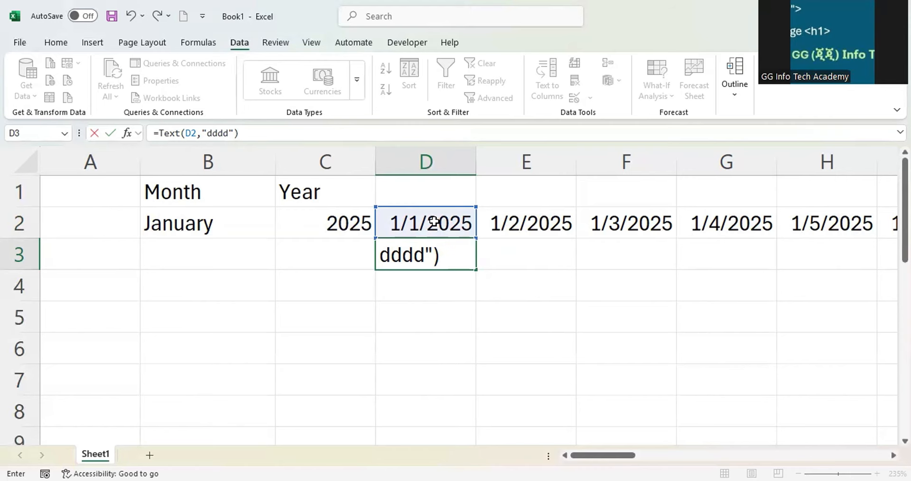
key(Return)
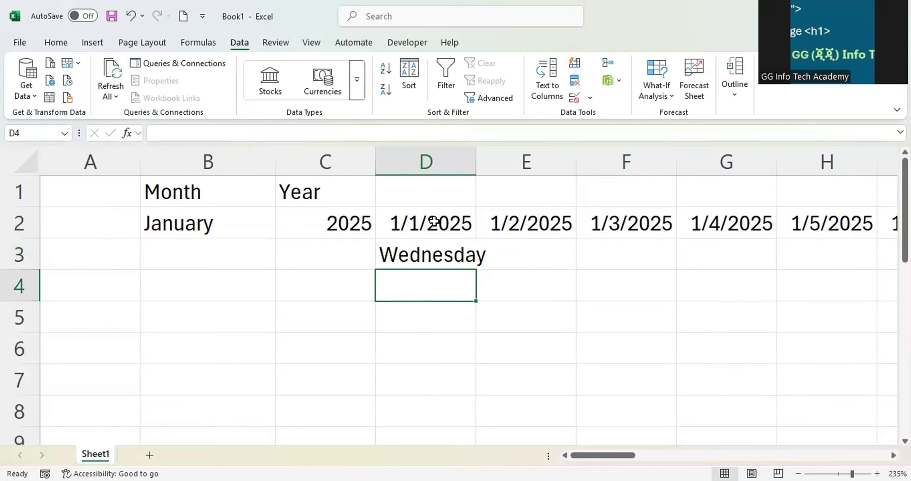
Autofit column D and fill the weekday formula from D3 across row 3 through column AH
double_click(476, 161)
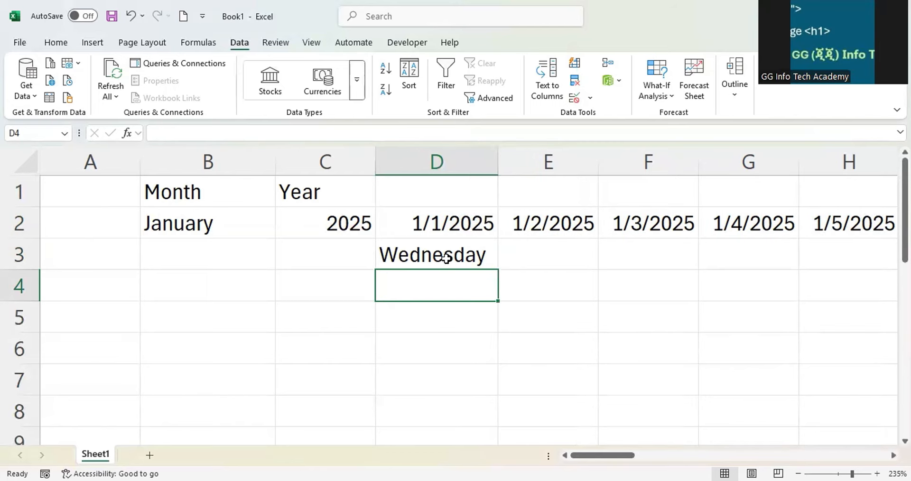
click(470, 252)
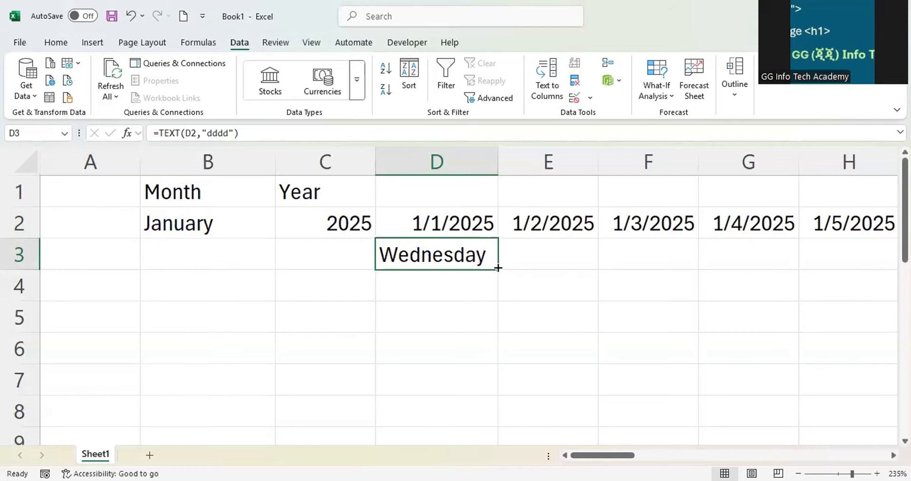
drag(502, 268, 147, 256)
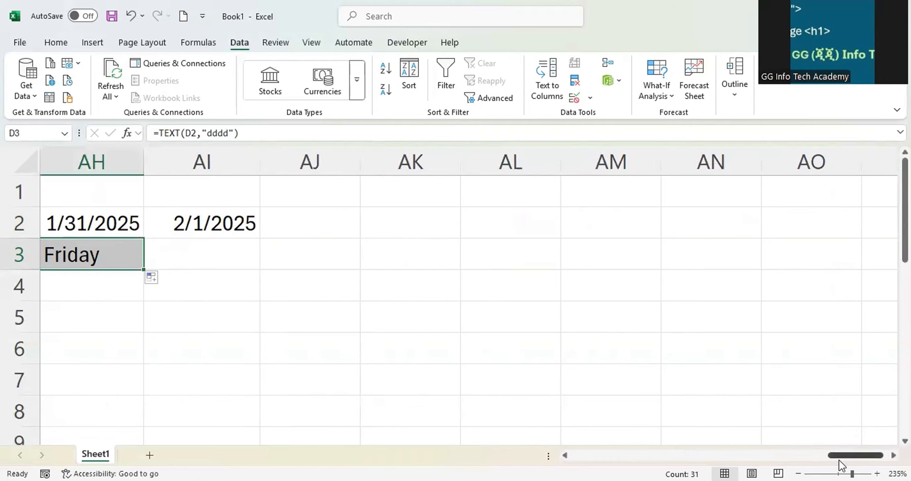
drag(839, 456, 368, 440)
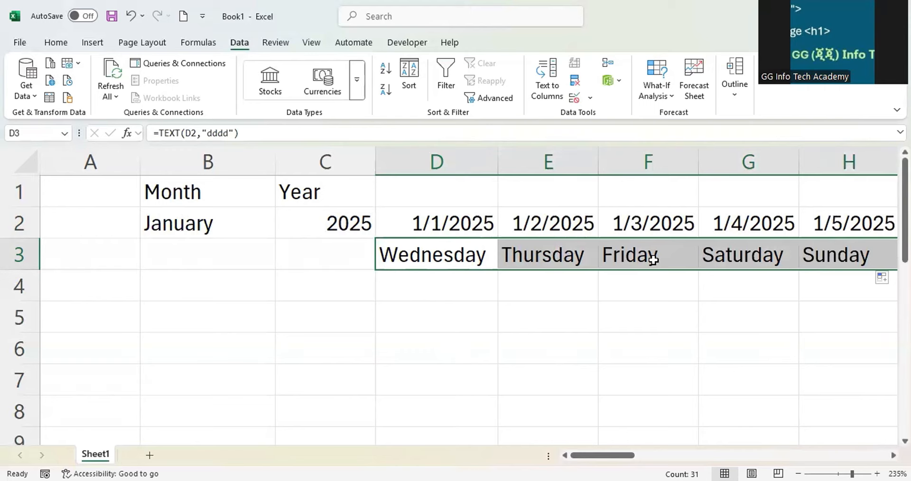
click(578, 315)
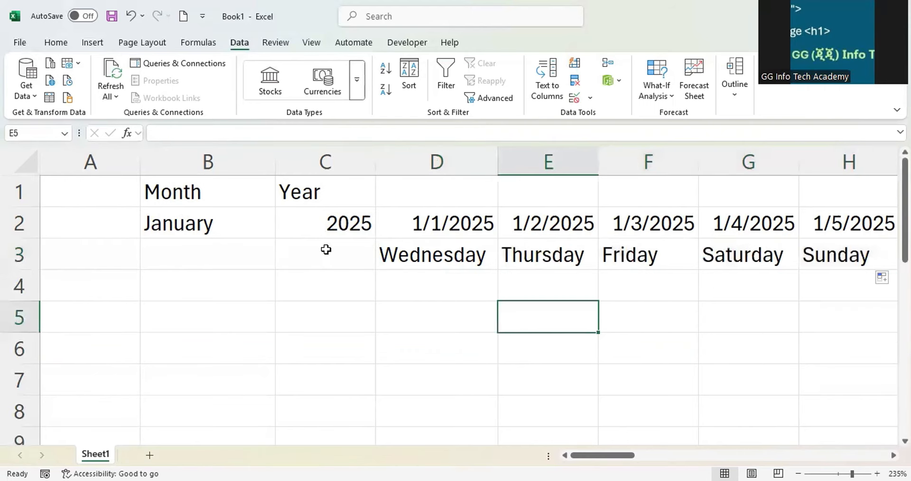
Choose February as the month in cell B2 to test the dates and weekday names
click(208, 229)
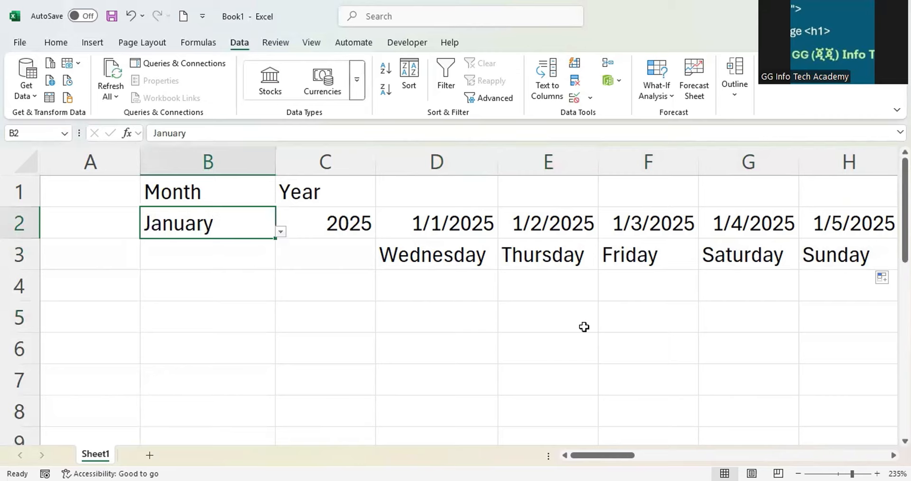
click(283, 234)
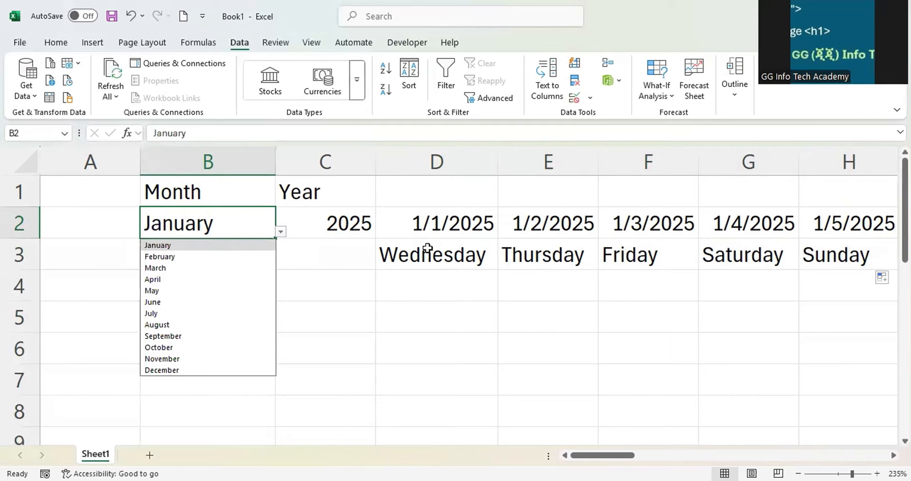
click(167, 257)
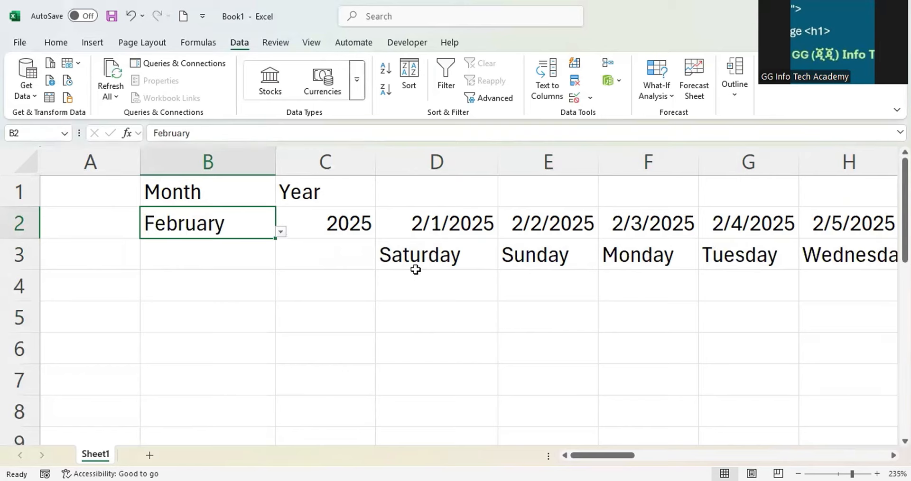
Choose March, April and May in turn as the month in cell B2 to test the dates and weekday names
click(281, 232)
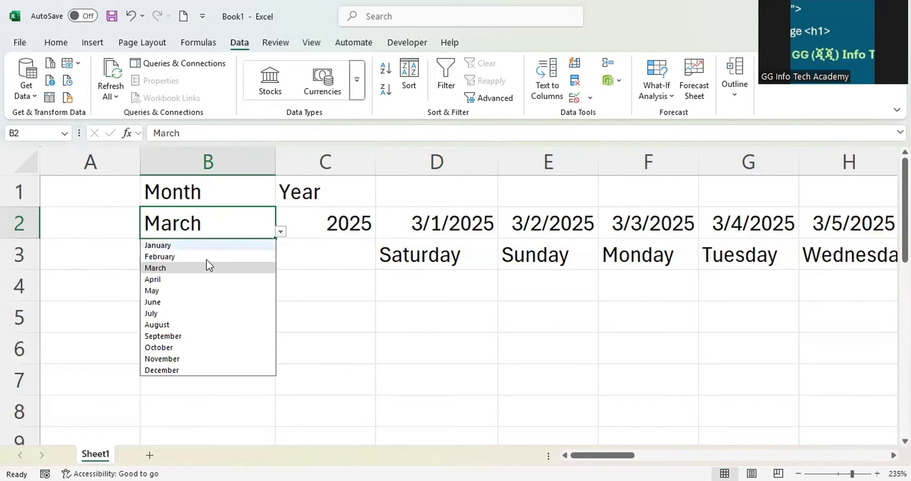
click(170, 280)
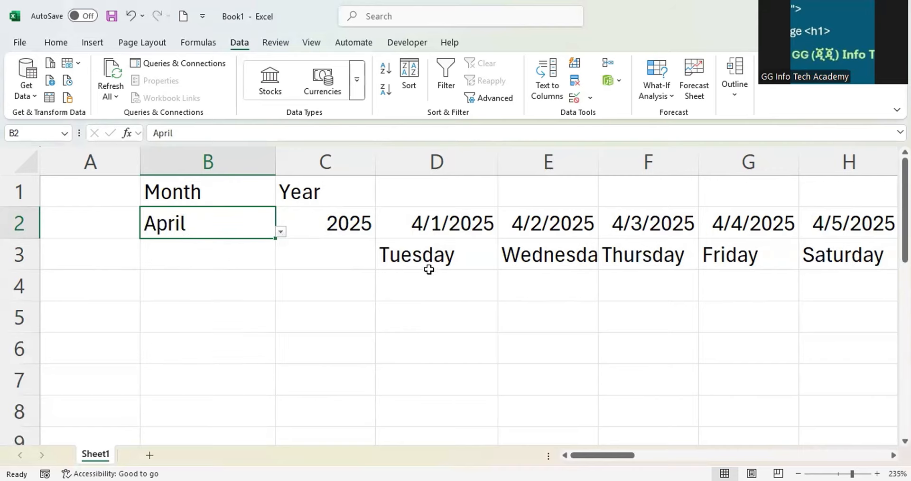
click(281, 231)
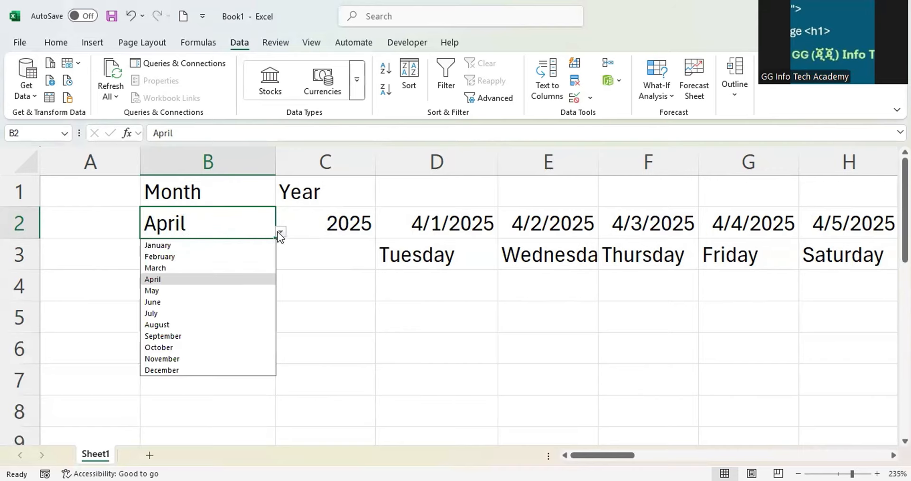
click(165, 292)
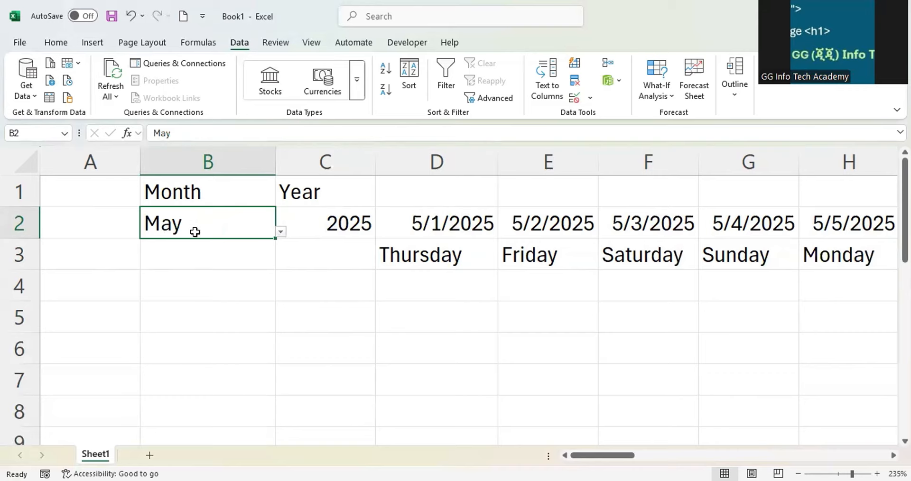
Choose 2030, 2029 and 2027 in turn as the year in cell C2 to test the dates and weekday names
click(336, 224)
click(382, 232)
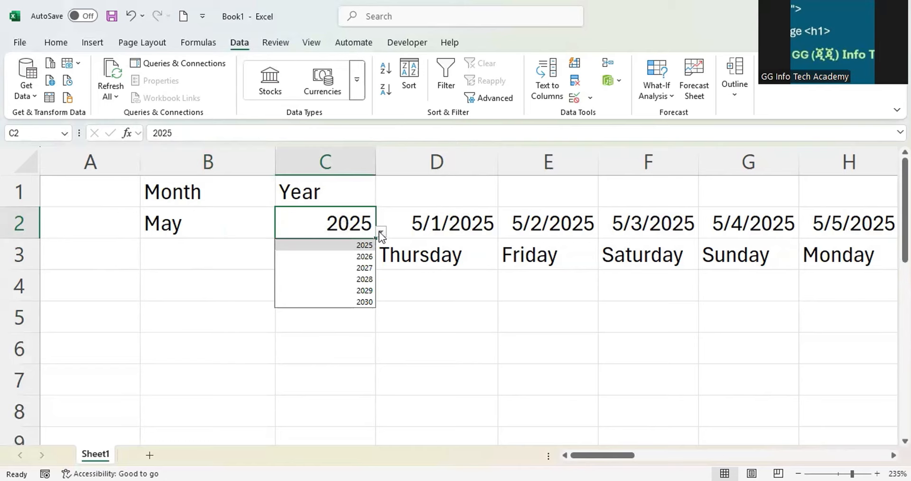
click(352, 303)
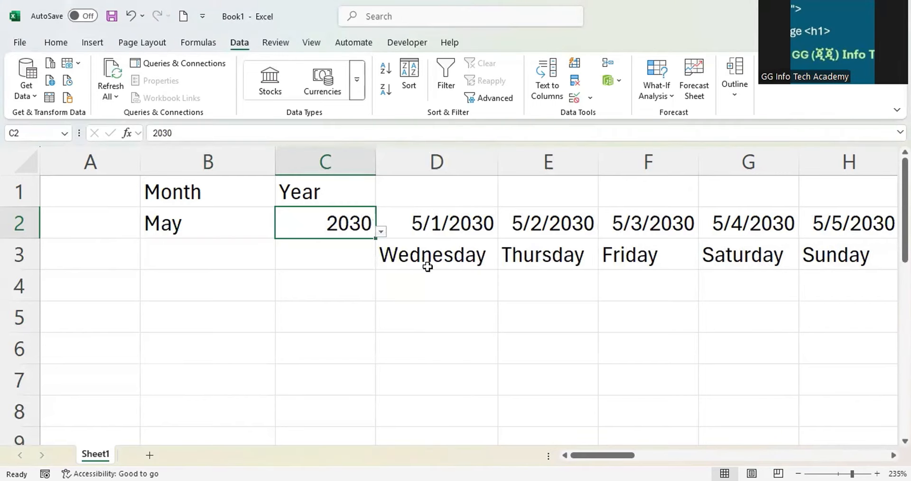
click(381, 233)
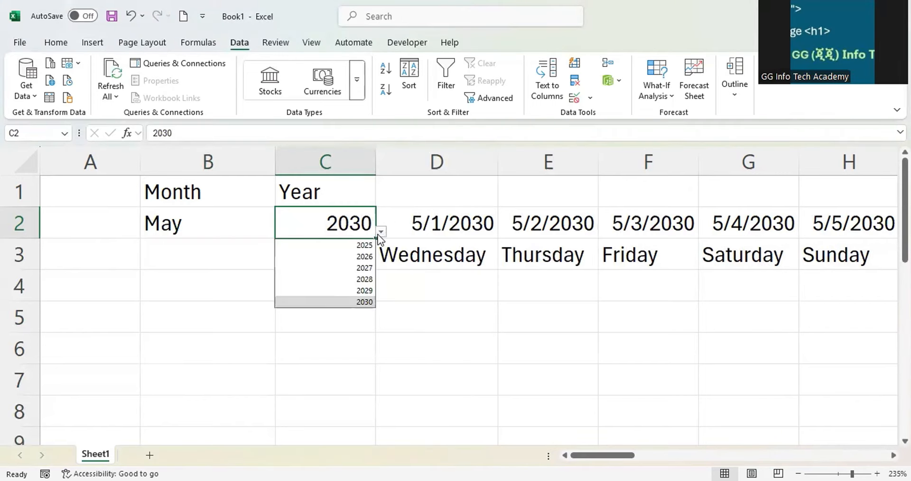
click(350, 290)
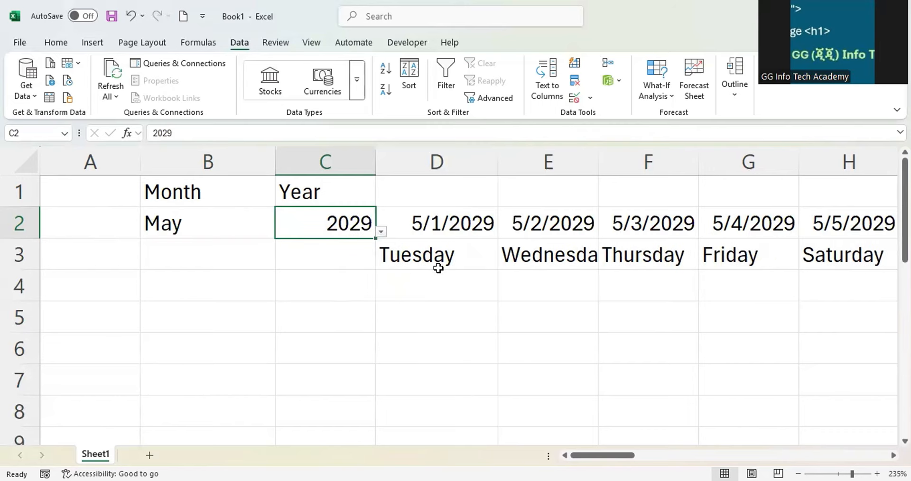
click(380, 233)
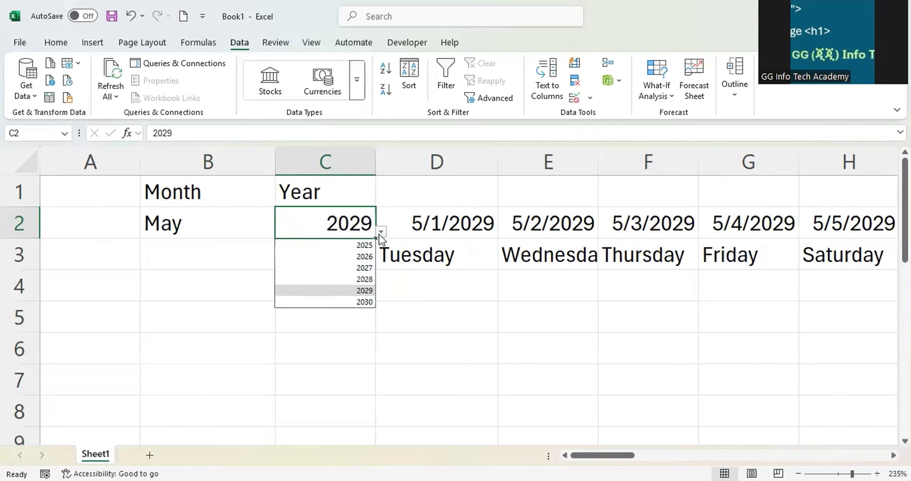
click(362, 268)
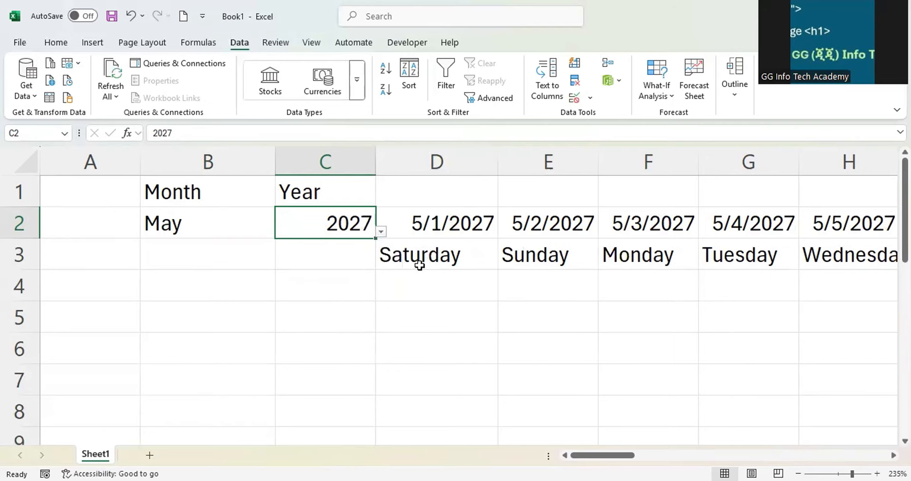
Set the month in cell B2 to June and the year in cell C2 to 2025
click(256, 228)
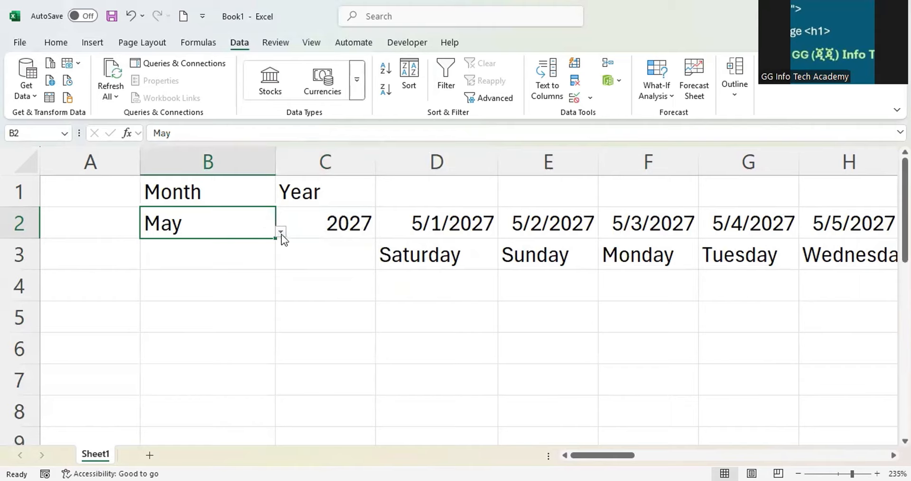
click(280, 233)
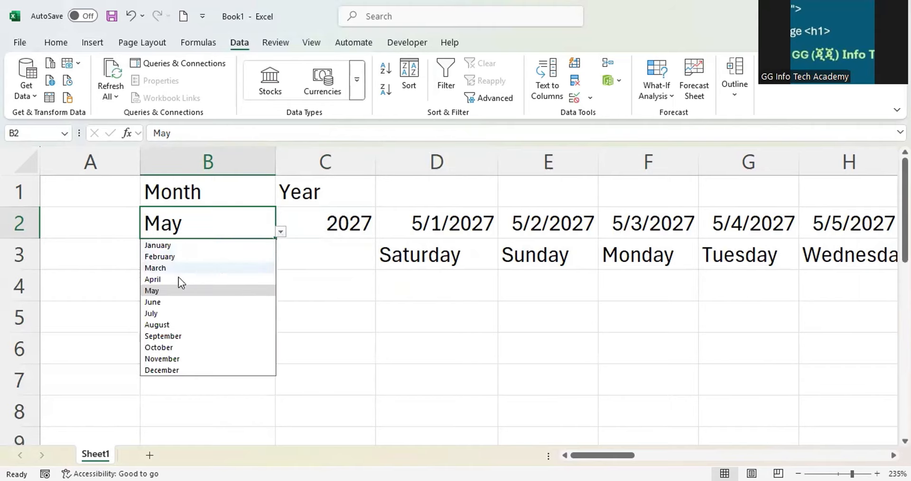
key(Return)
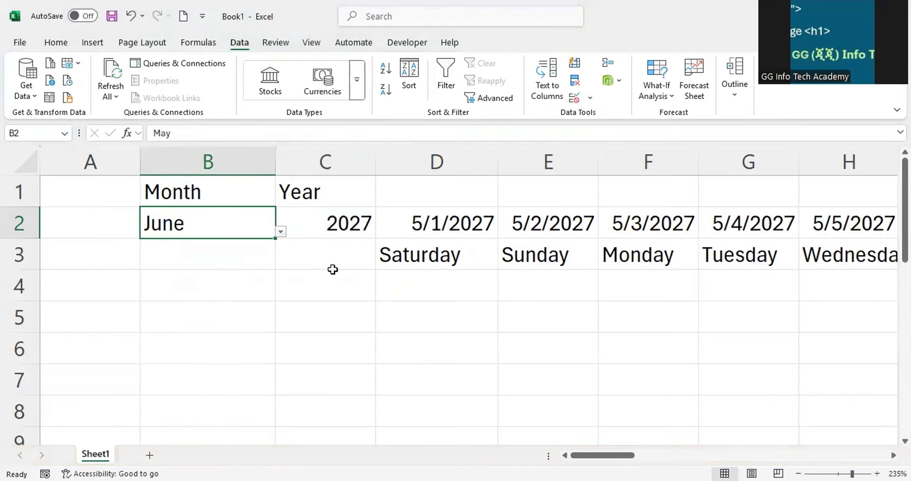
click(342, 224)
click(381, 231)
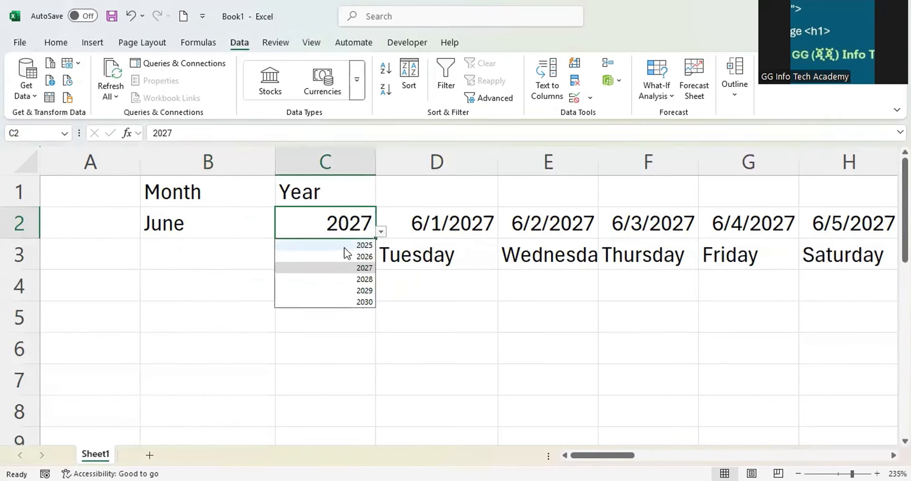
click(343, 247)
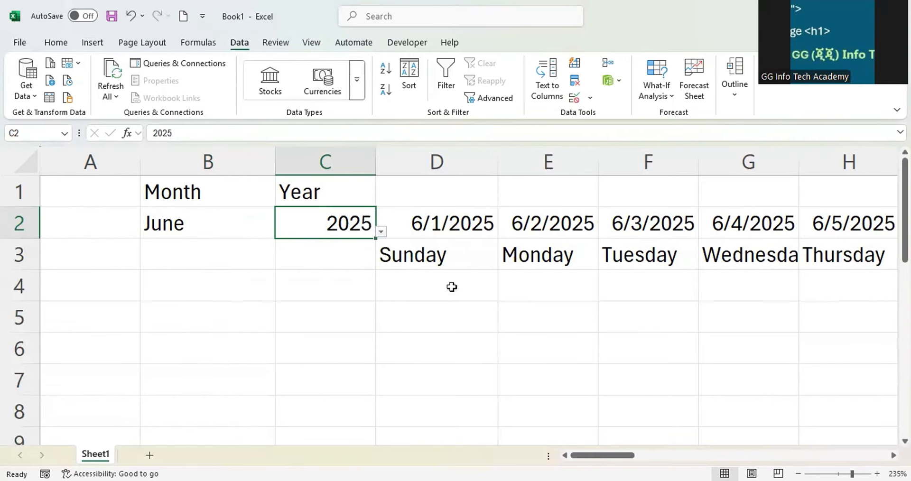
Examine the weekday formula in D3, the year in C2 and the first date's formula in D2
click(424, 257)
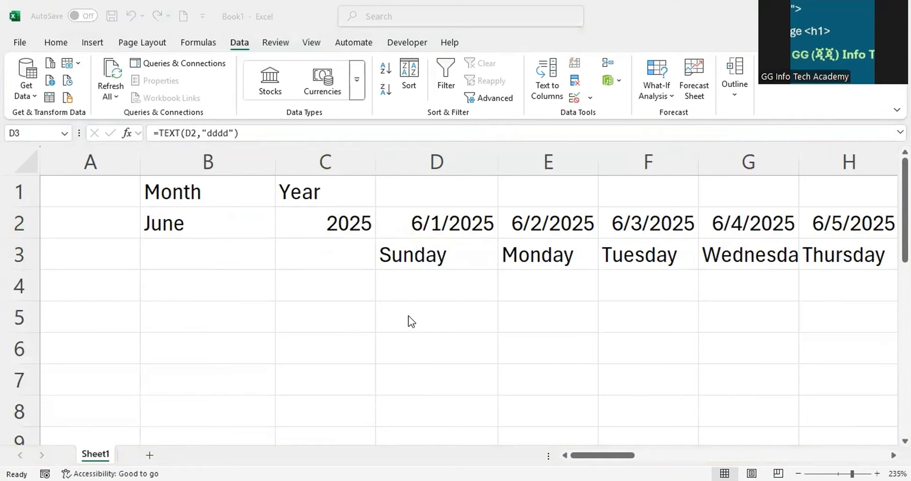
click(456, 309)
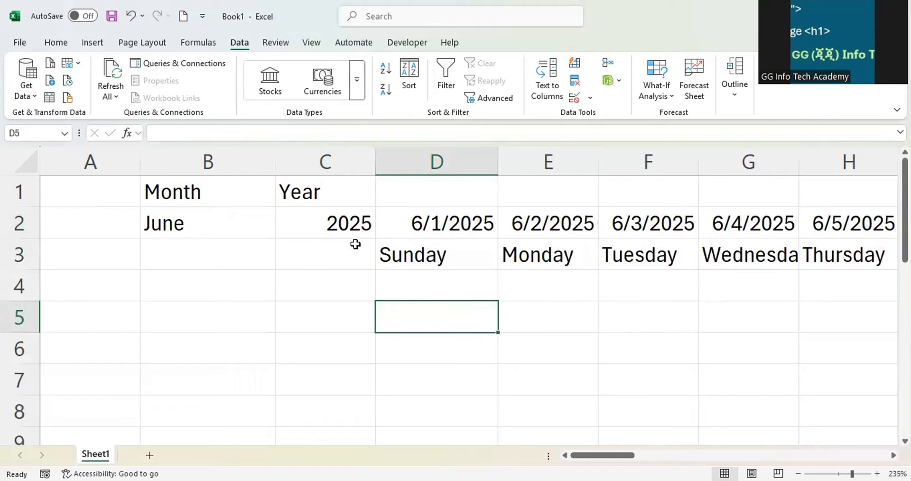
click(327, 226)
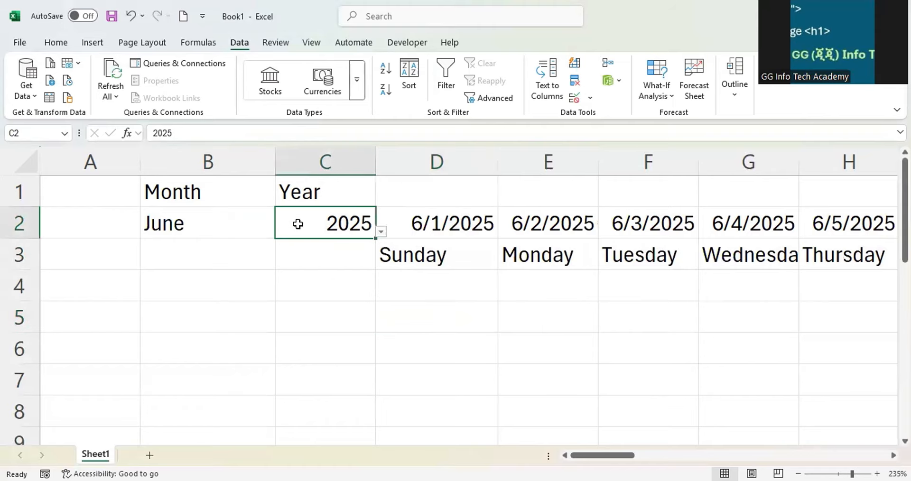
click(426, 221)
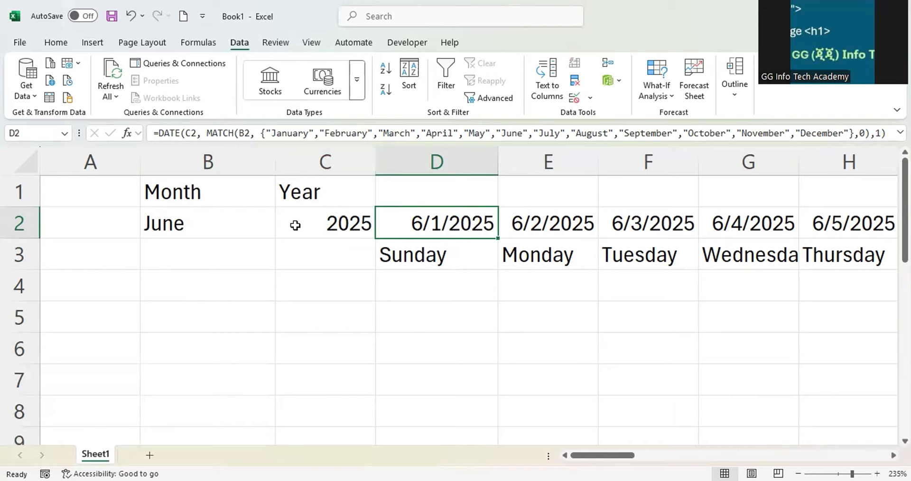
Choose February as the month in cell B2 and check the first date's formula in D2
click(193, 227)
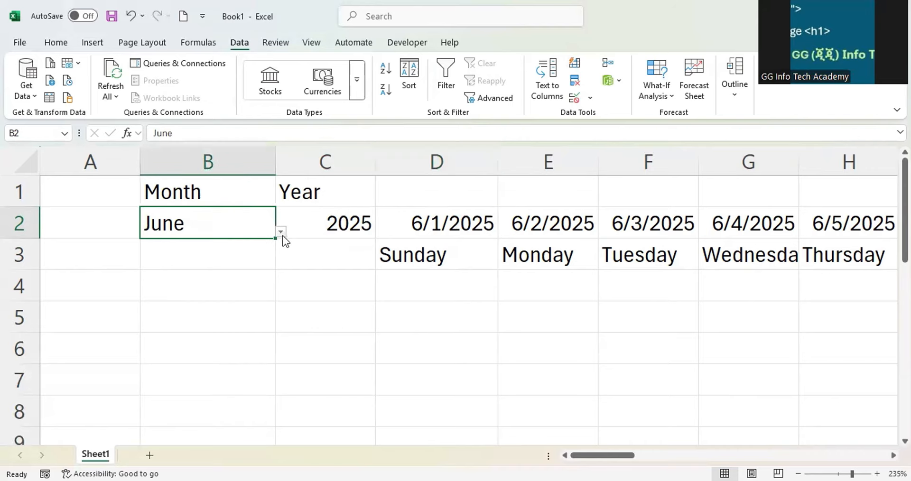
click(281, 233)
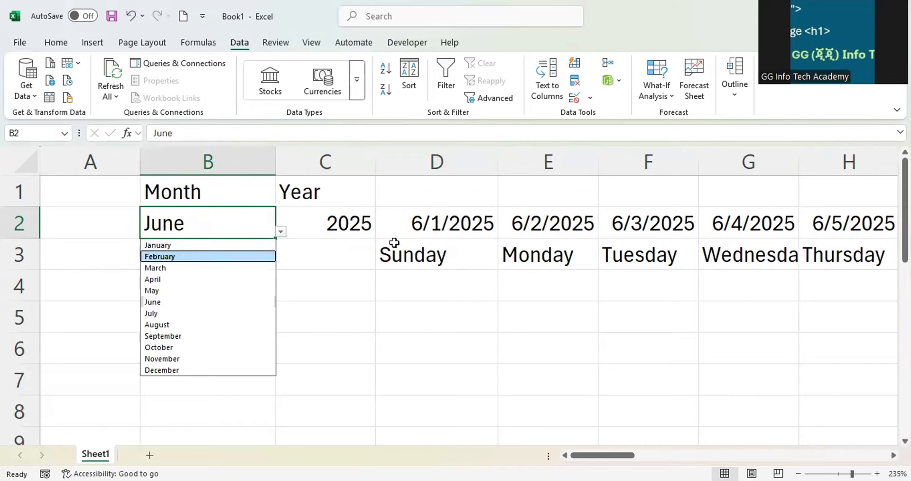
key(Return)
click(438, 225)
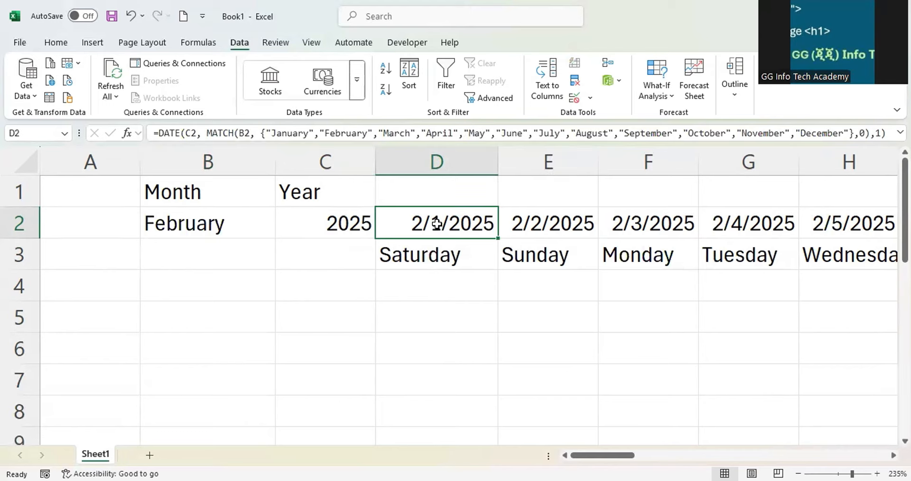
Change the weekday formula in cell D3 to =TEXT(D2,"ddd") to produce the abbreviated weekday name
click(408, 257)
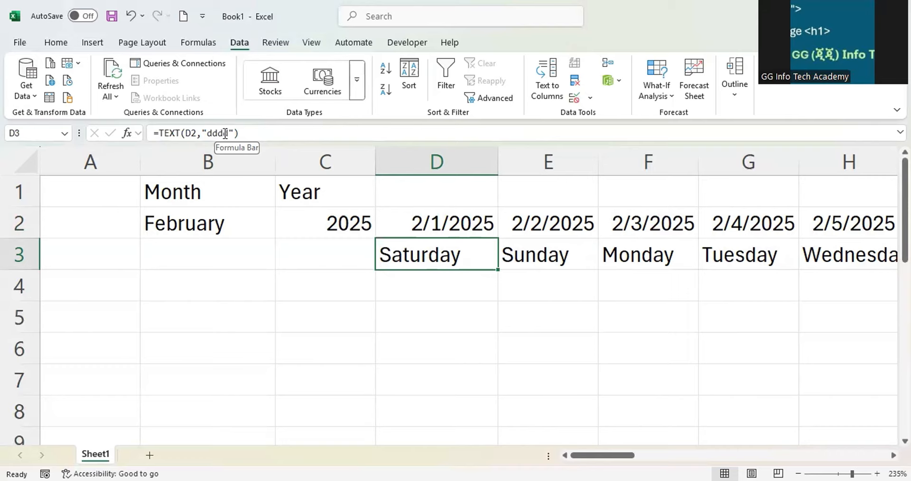
click(228, 132)
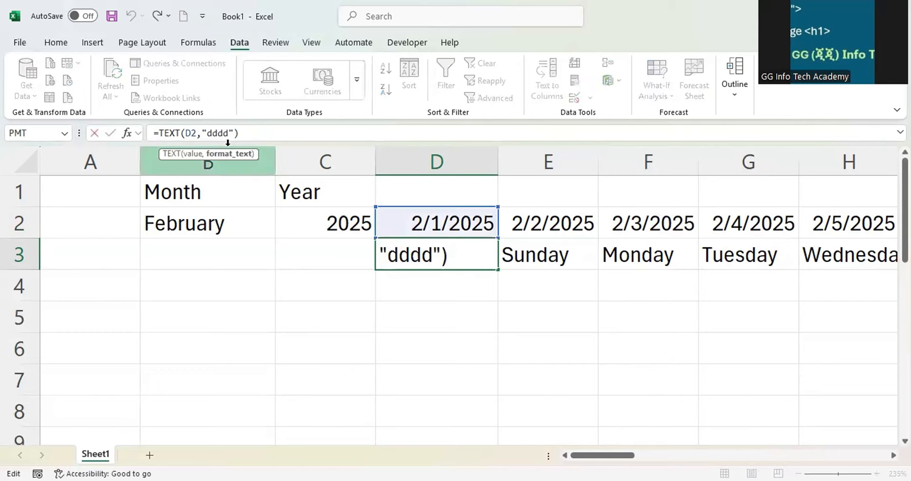
key(BackSpace)
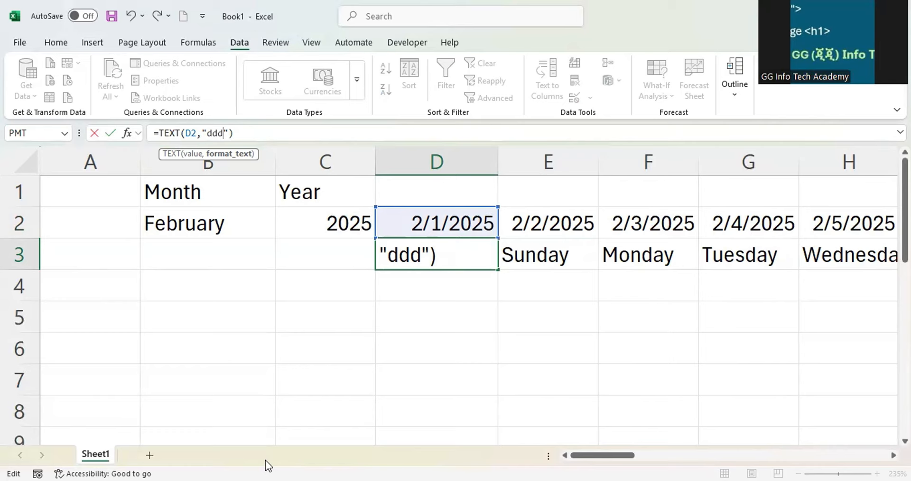
key(Return)
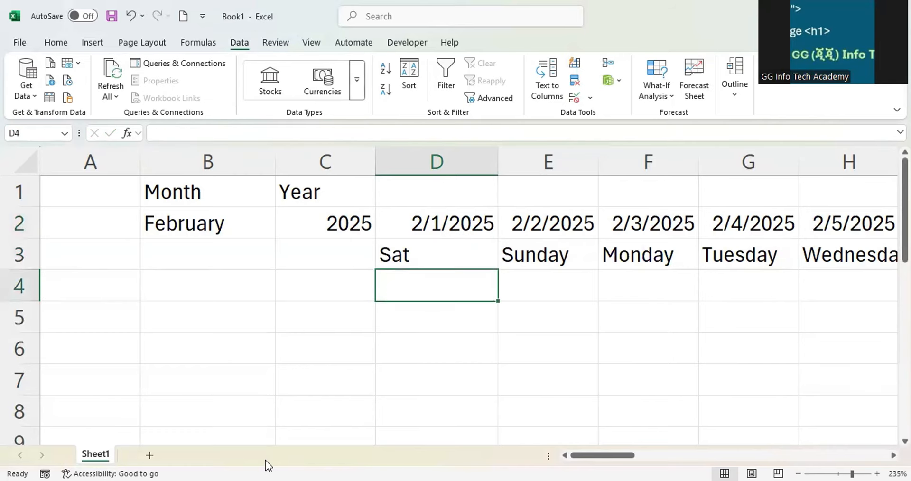
click(403, 258)
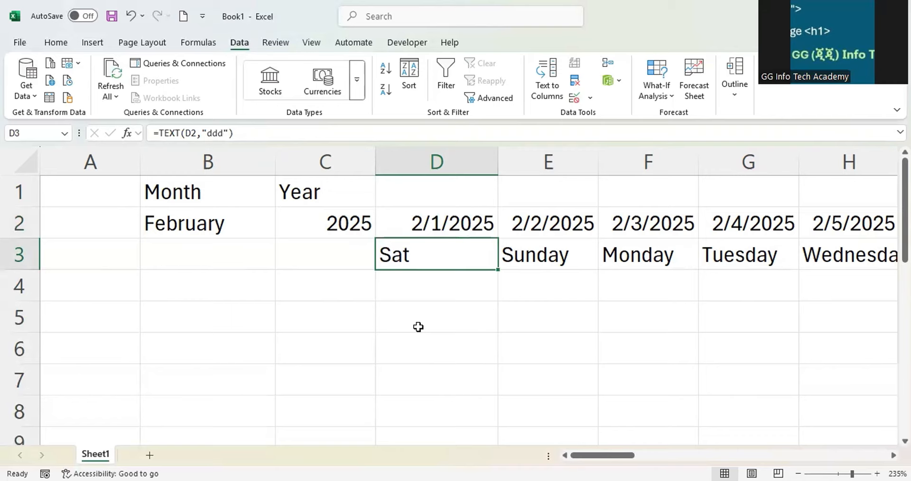
Choose March and June in turn as the month in cell B2 to test the abbreviated weekday name
click(223, 227)
click(280, 231)
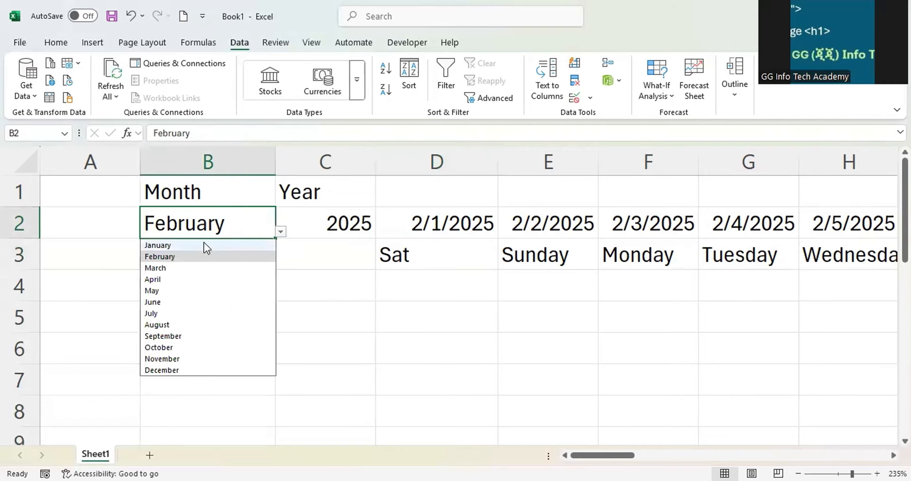
click(169, 267)
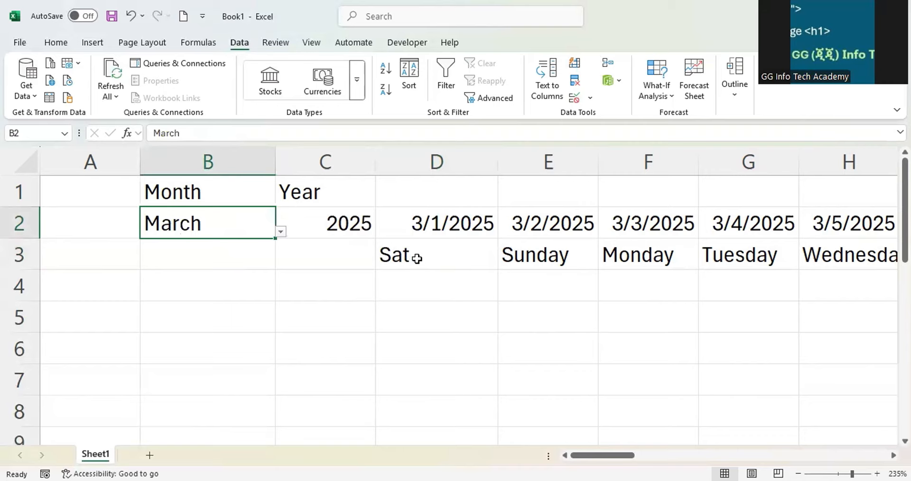
click(280, 232)
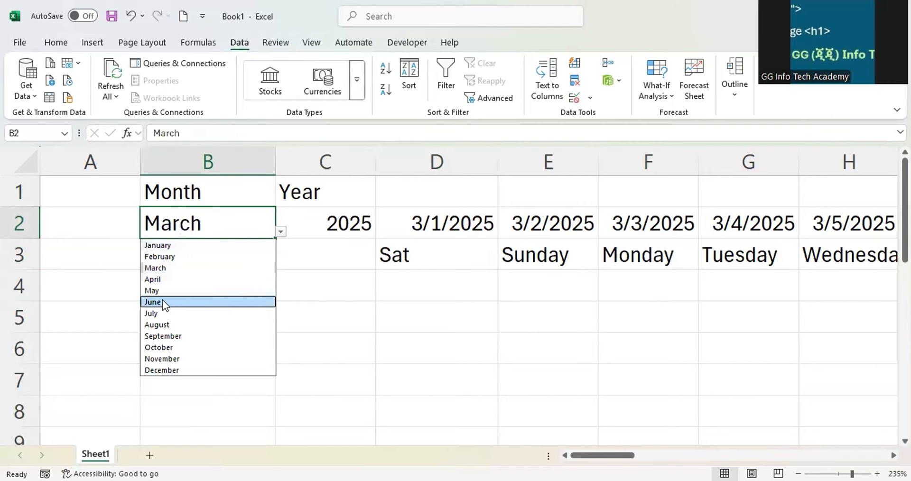
click(194, 302)
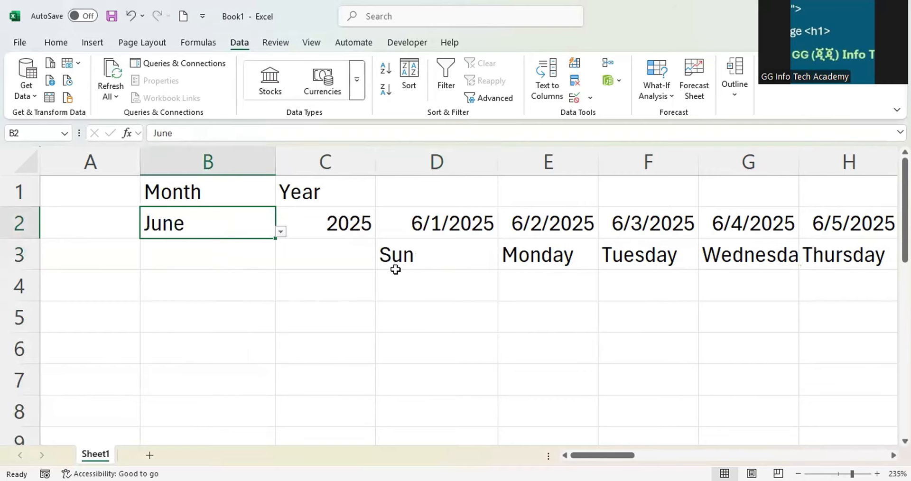
Change the weekday formula in cell D3 back to =TEXT(D2,"dddd") for the full weekday name
click(422, 259)
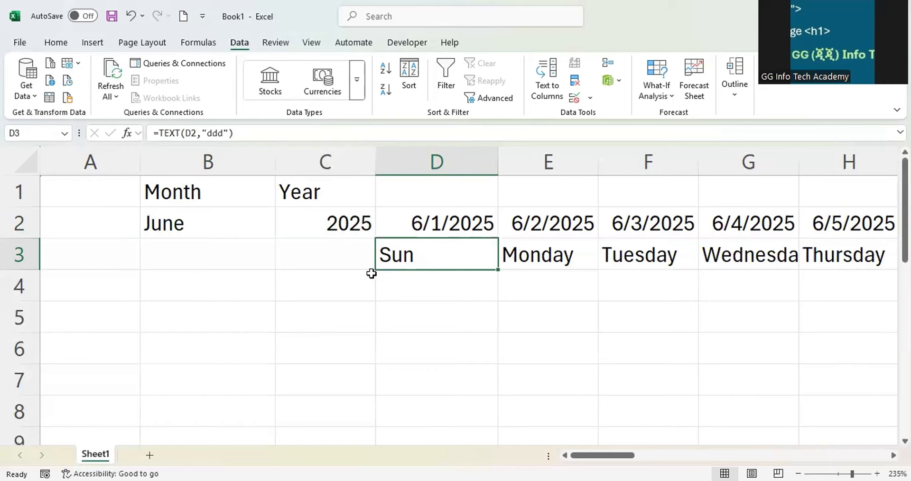
click(228, 133)
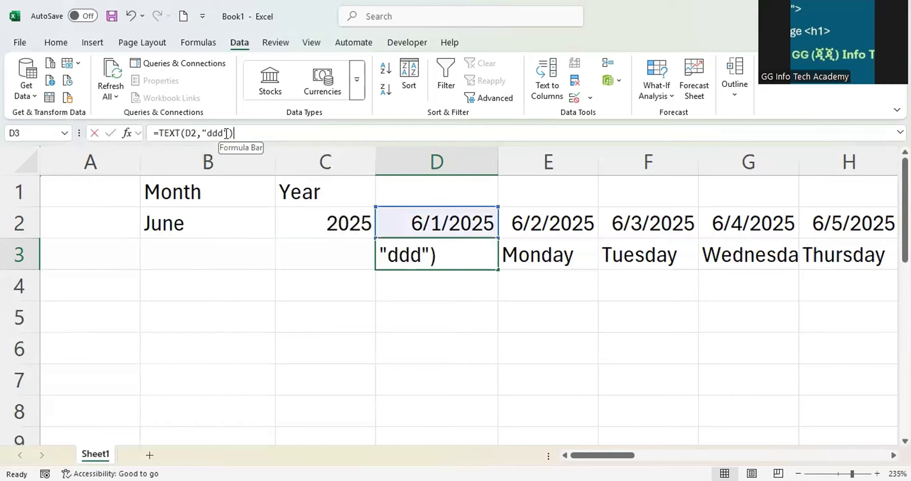
text(d)
key(Return)
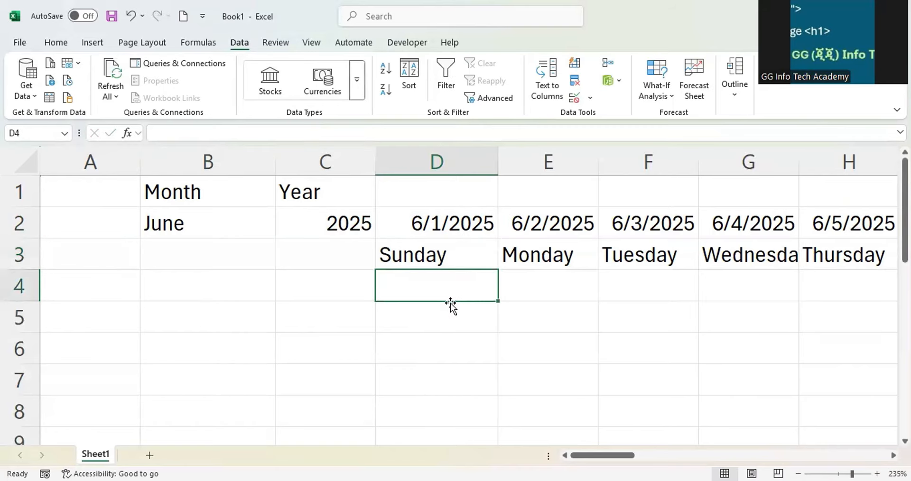
Review the Month and Year cells, the row of dates and the weekday formulas in D3 and E3
click(198, 223)
drag(171, 191, 317, 193)
drag(192, 228, 342, 224)
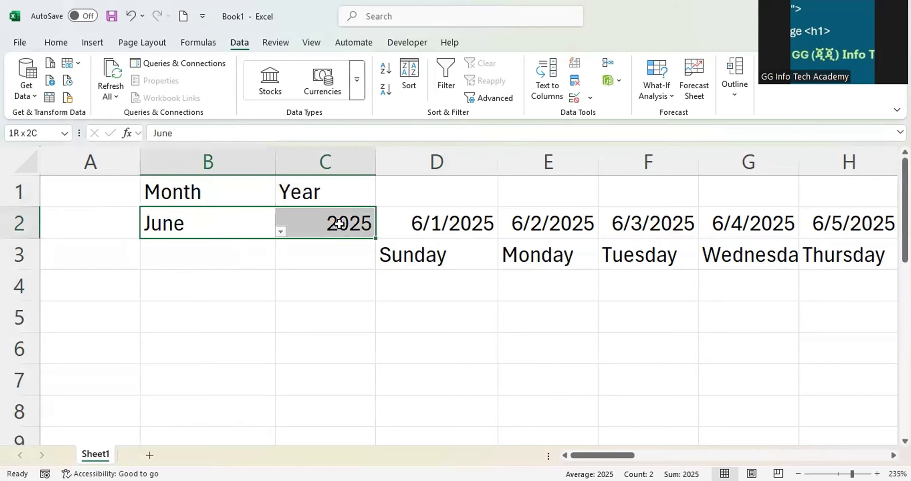
click(372, 273)
drag(601, 459, 627, 455)
click(153, 254)
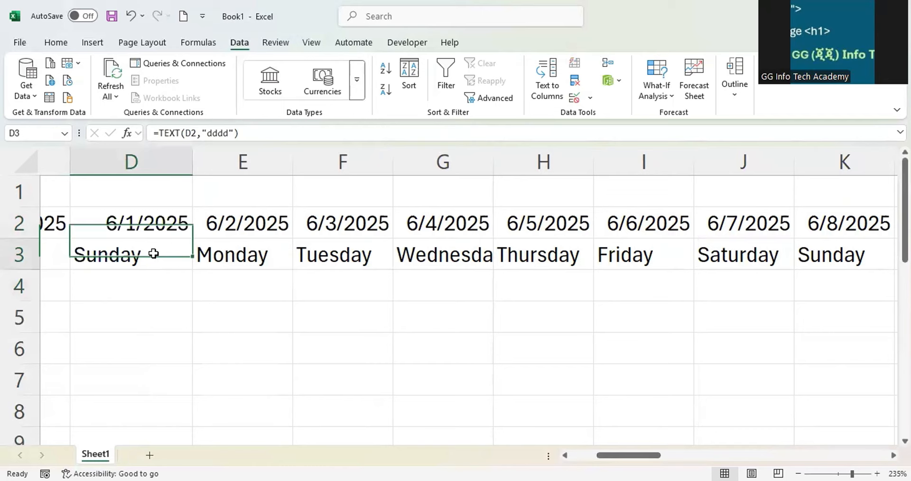
click(234, 259)
drag(658, 455, 539, 430)
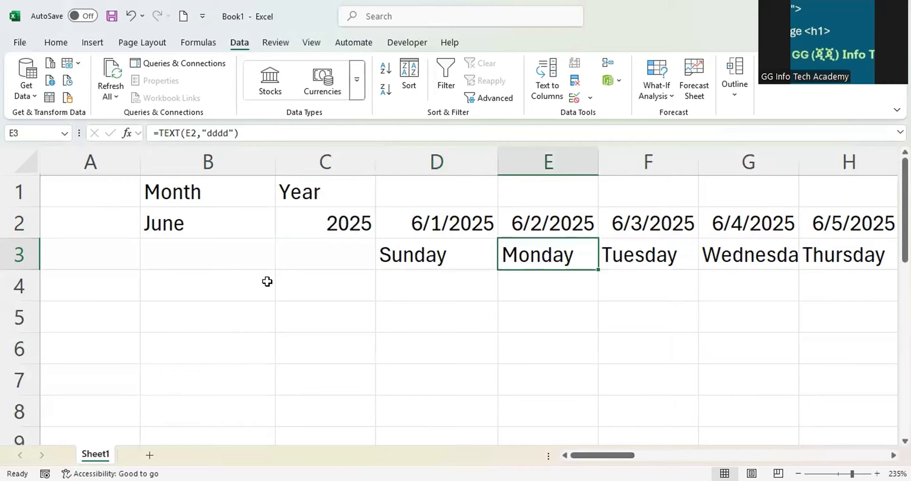